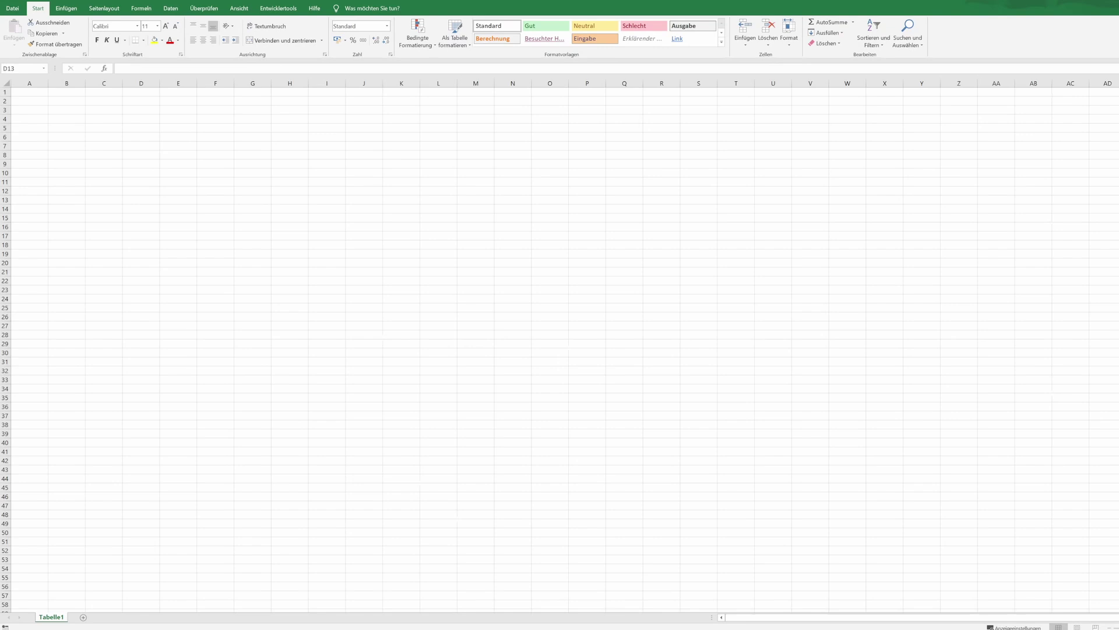
Step: Add a 'Bet' heading in A11 and number the bets 1 to 1000 below it
click(28, 182)
text(Bet)
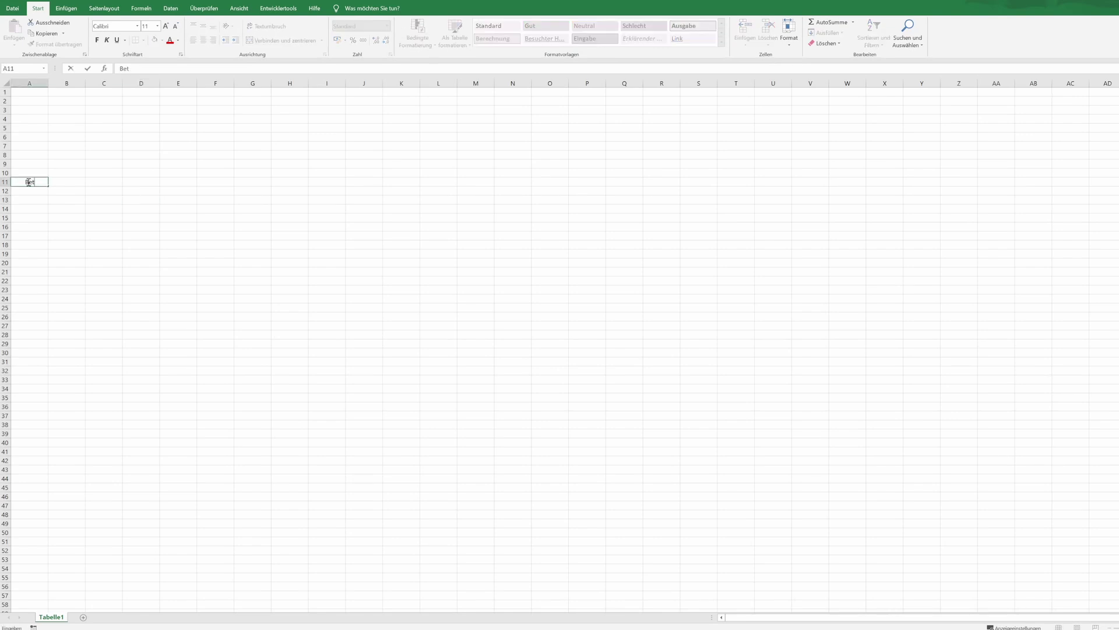
key(Return)
text(1)
key(Return)
text(2)
key(Return)
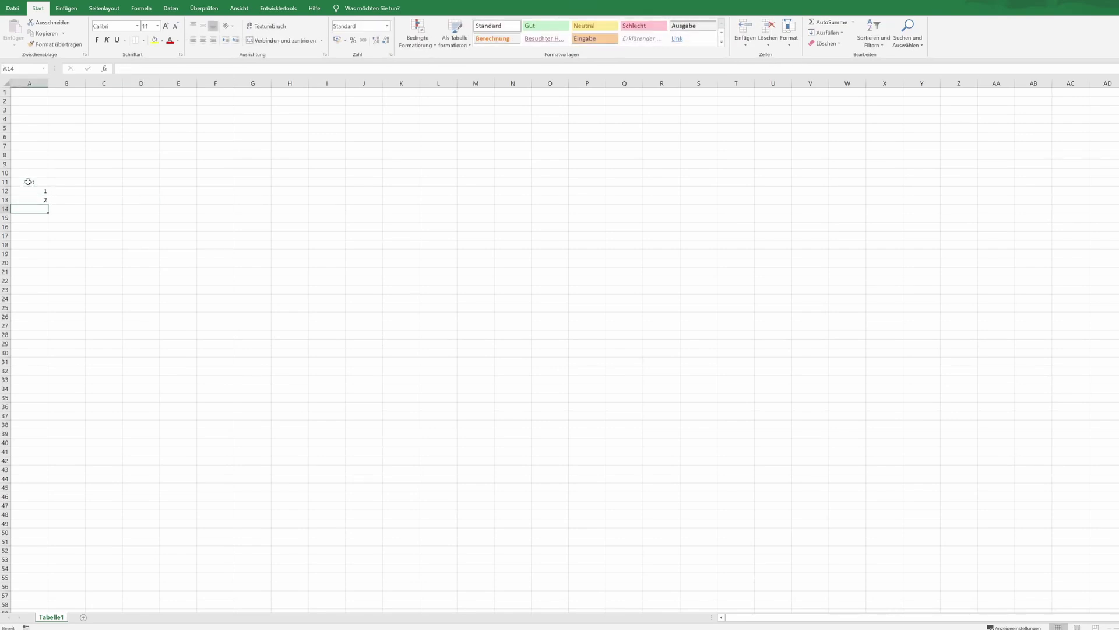
drag(29, 191, 51, 611)
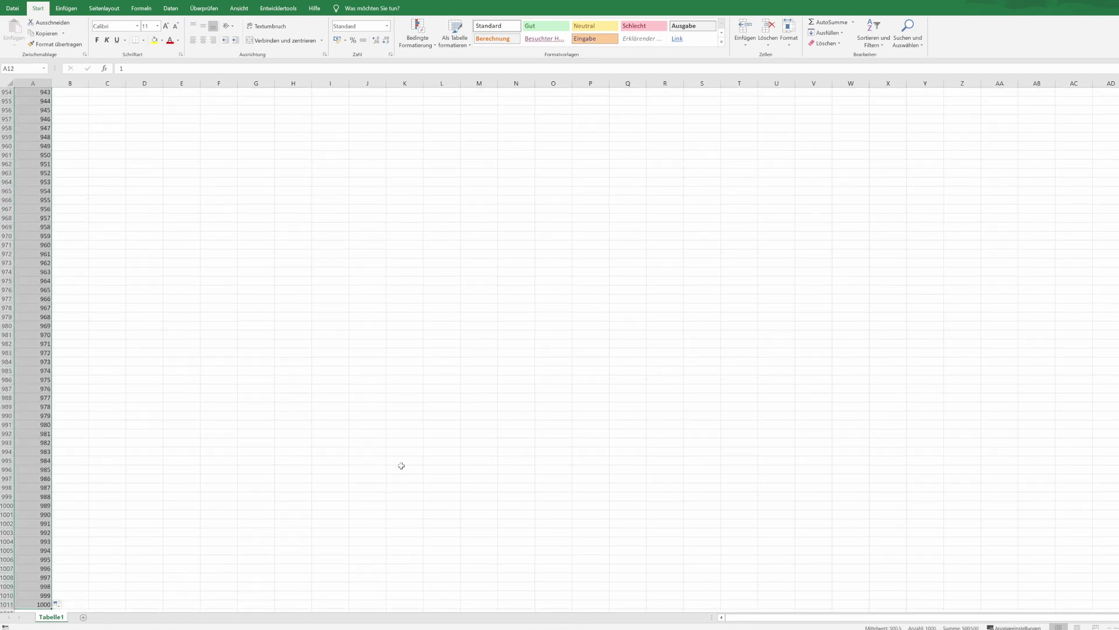
Step: Return to the top of the sheet and widen column B
key(ctrl+BackSpace)
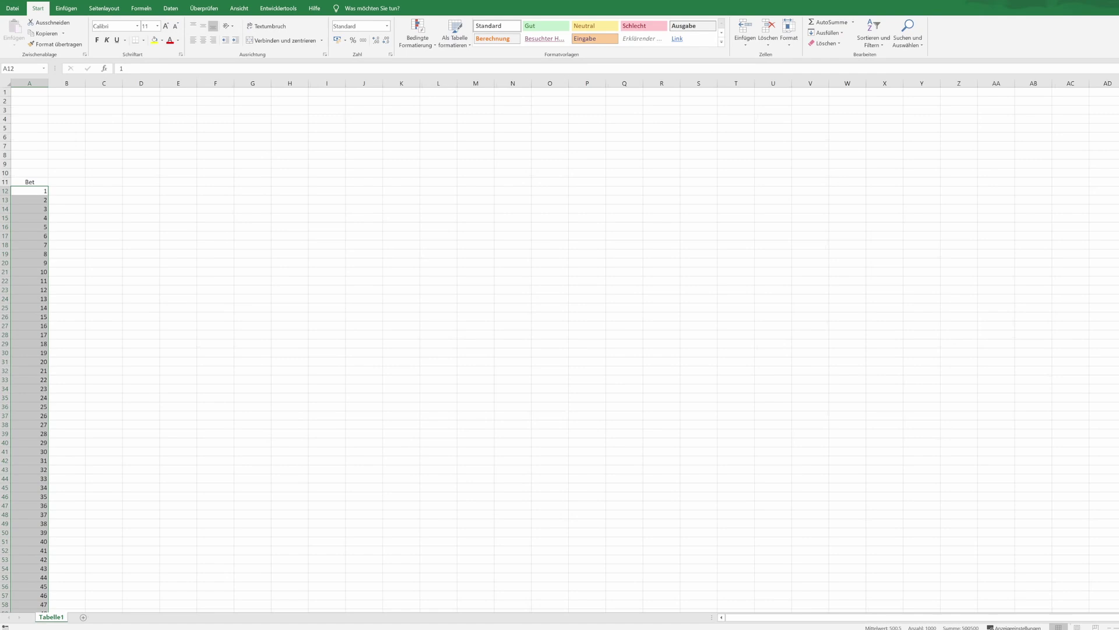
click(204, 179)
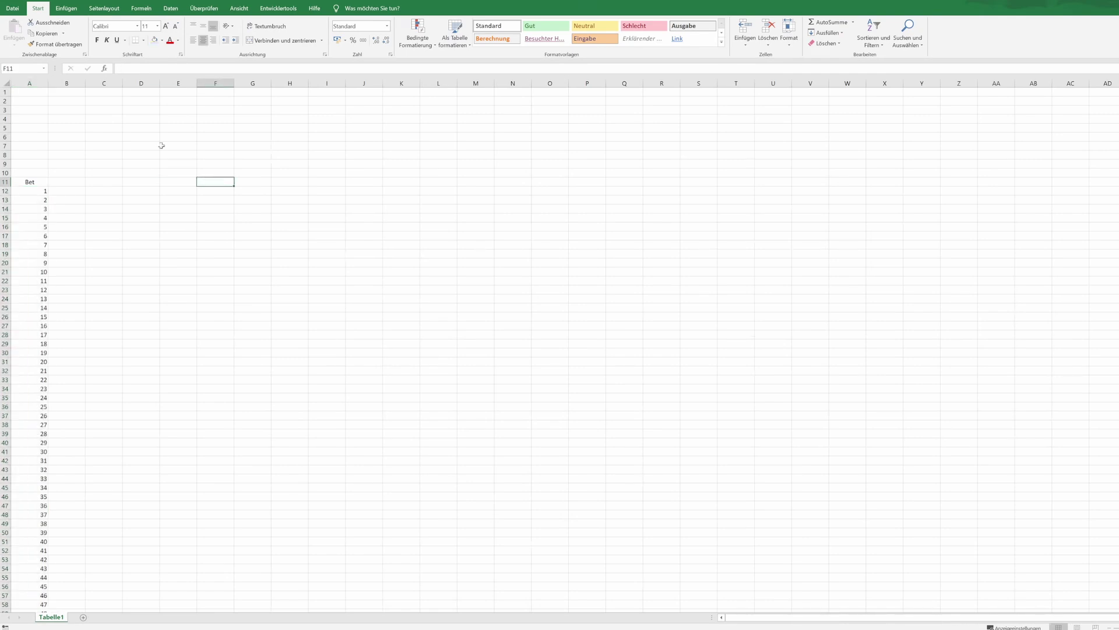
drag(85, 83, 104, 83)
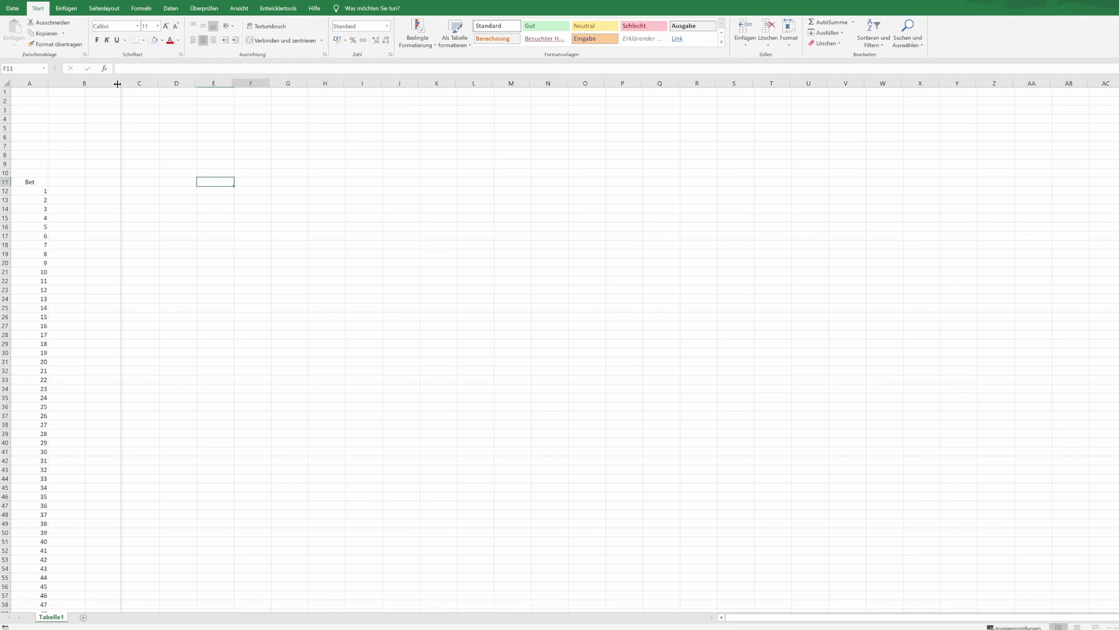
Step: Enter parameters Stake 100, Min Odds 1.5 and Max Odds 3 in B2:C4
click(85, 100)
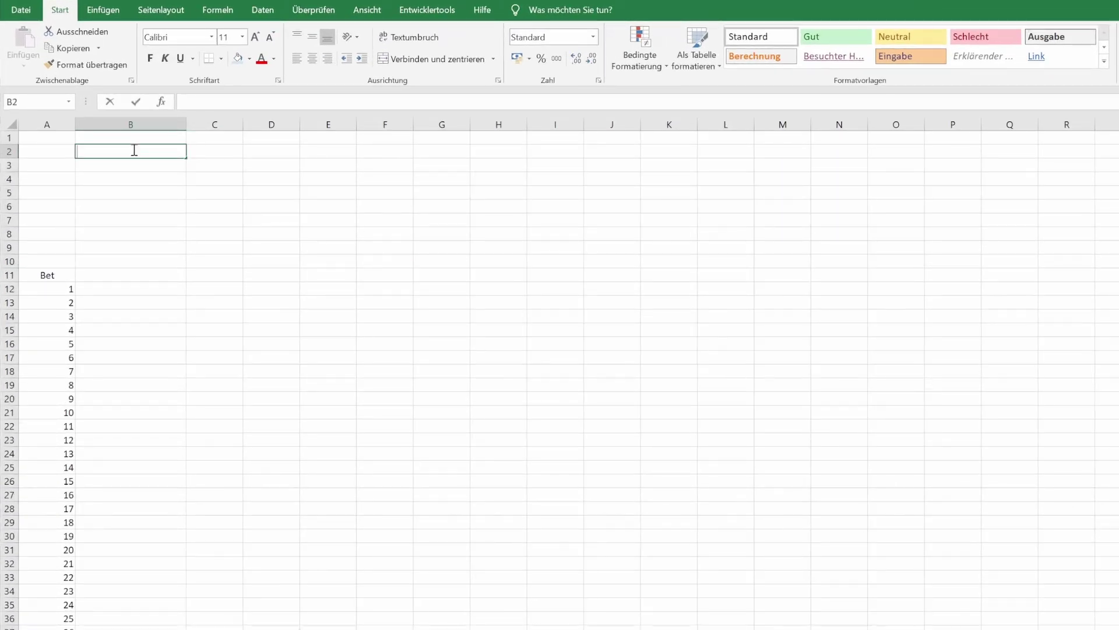
text(Stake)
key(Tab)
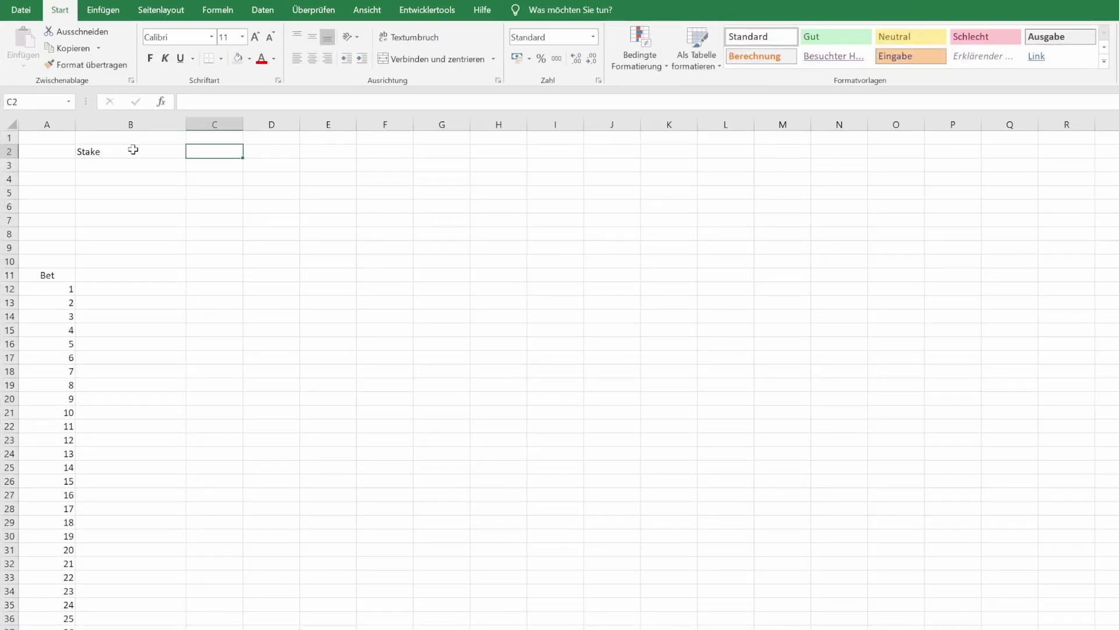
text(100)
key(Return)
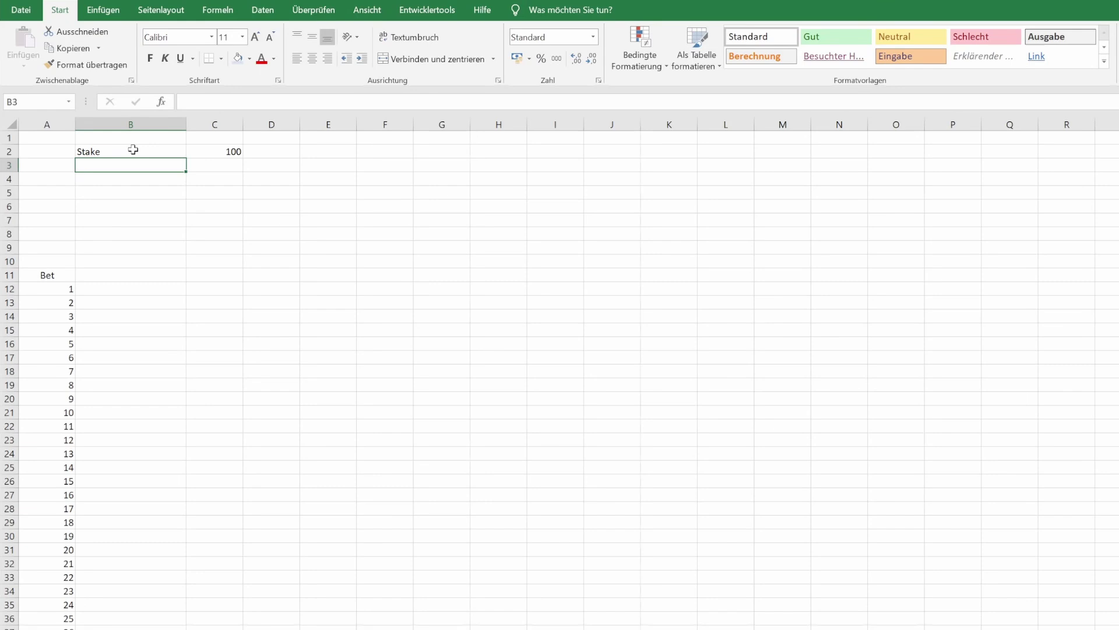
text(Min Odds)
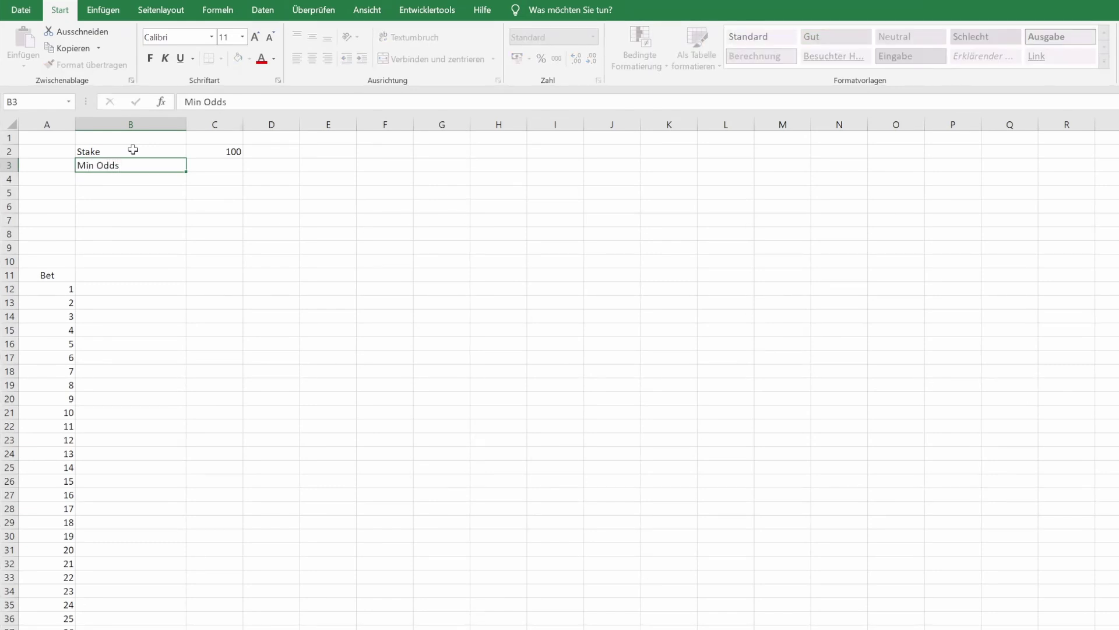
key(Tab)
text(1.5)
key(Return)
text(M)
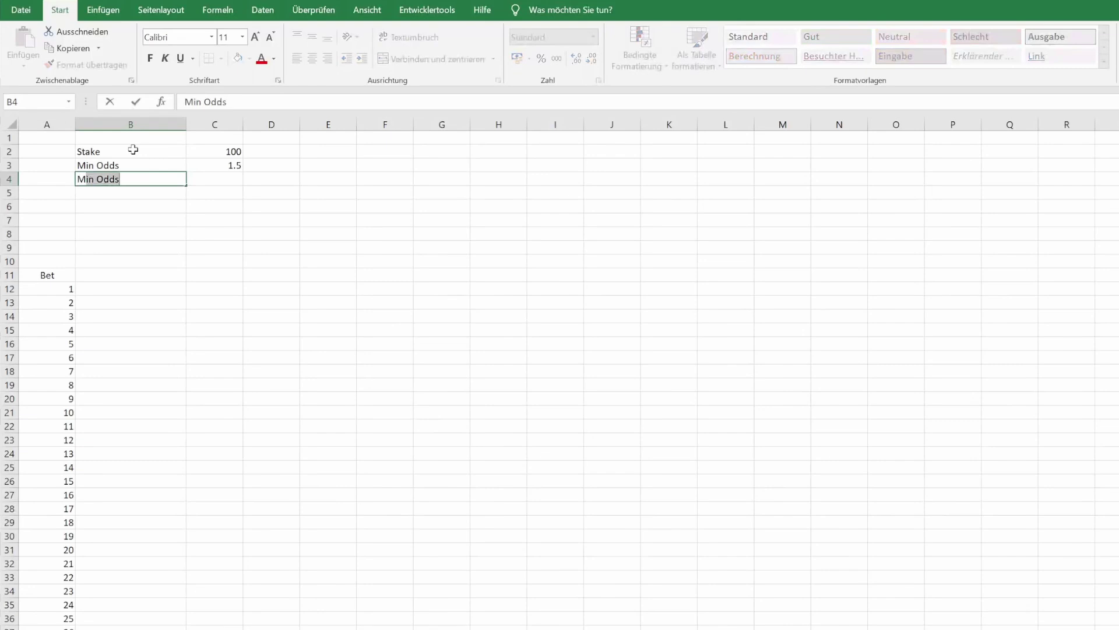
text(ax Odds)
key(Tab)
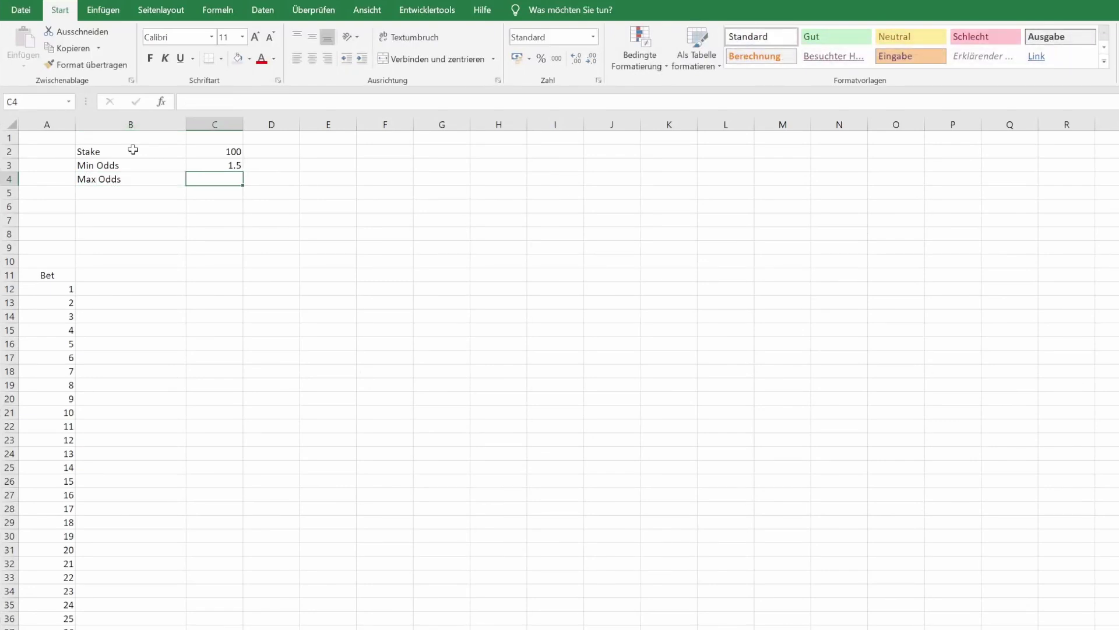
text(3)
key(Return)
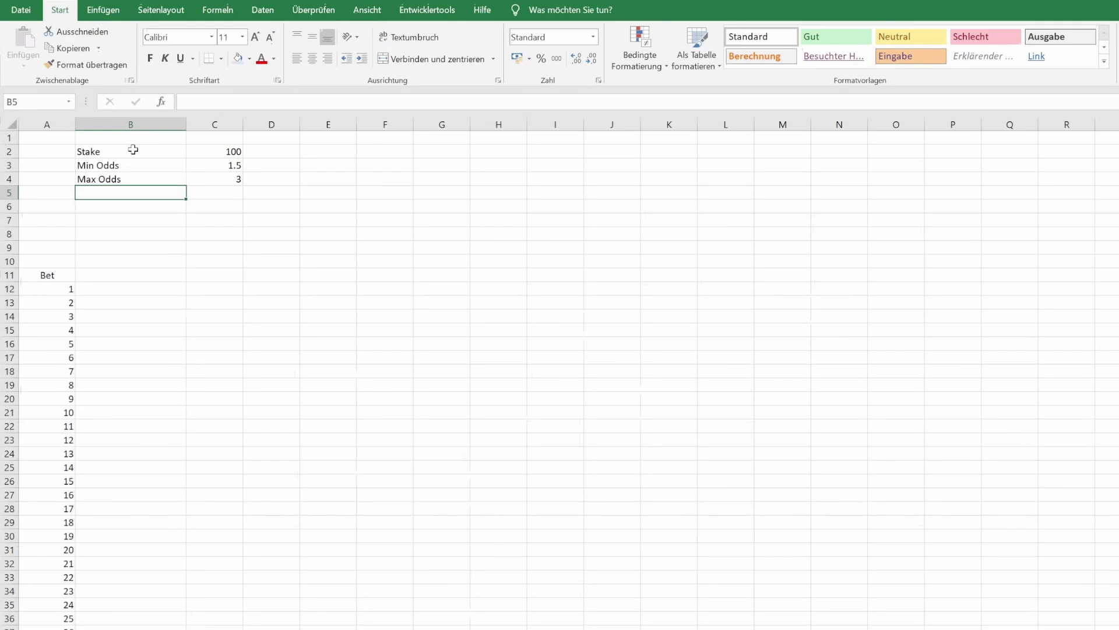
Step: Add Commission 2% and Number of Bets 1000 below them
text(Commission)
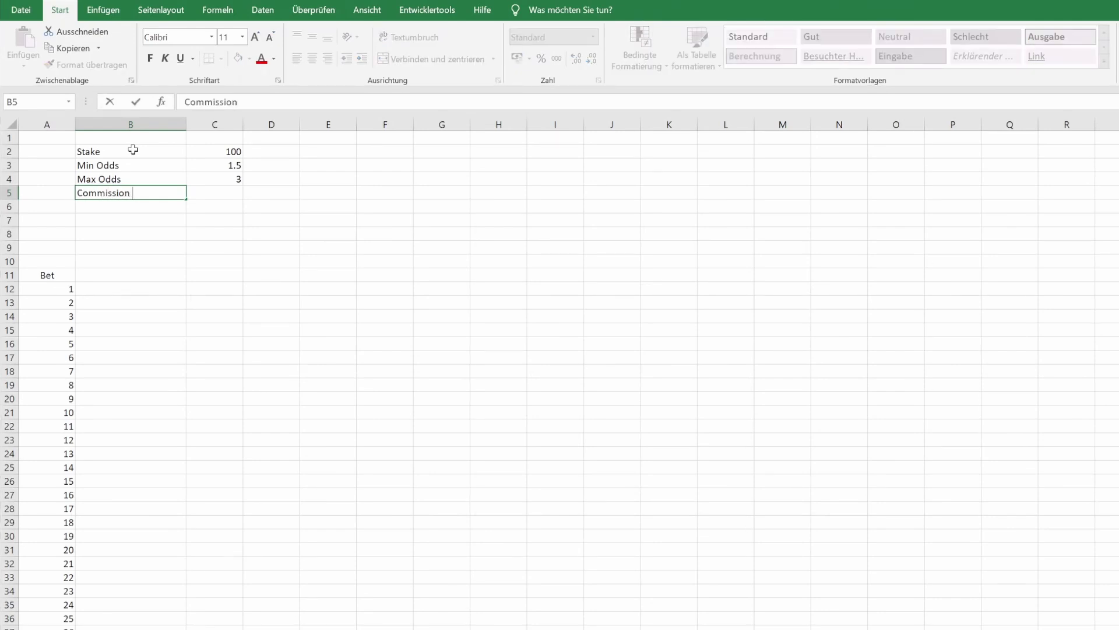
key(Tab)
text(2%)
key(Return)
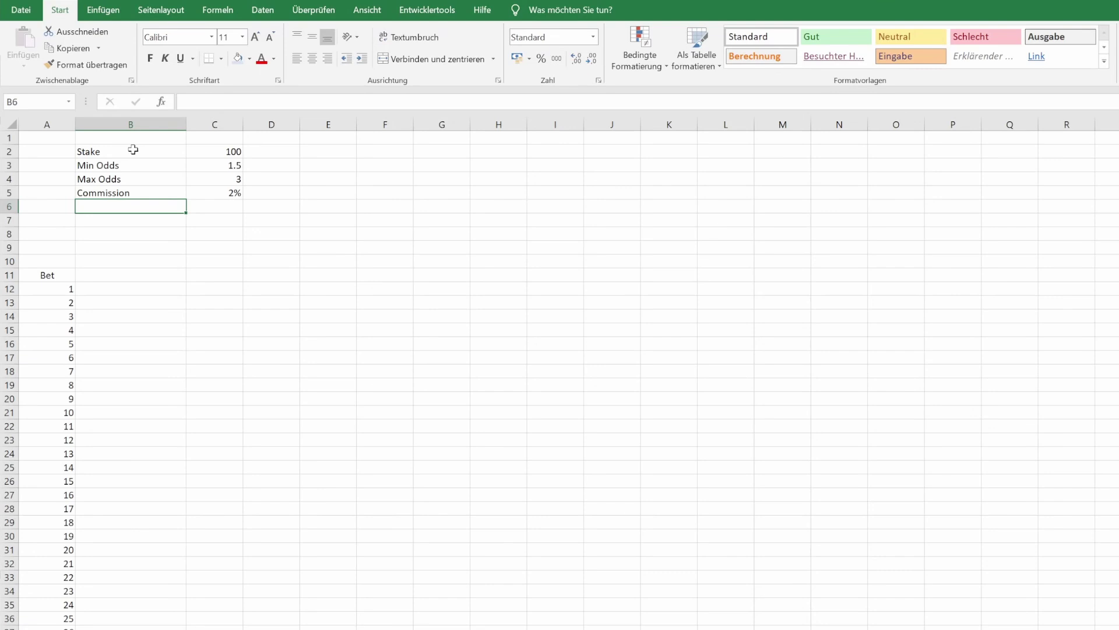
text(Number of Bets)
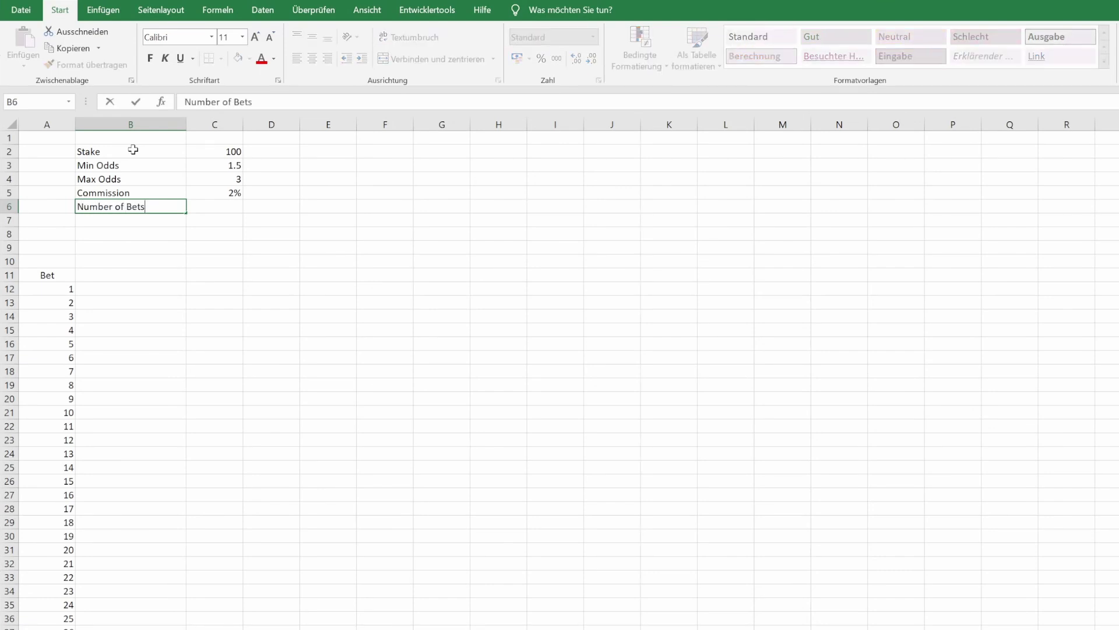
key(Tab)
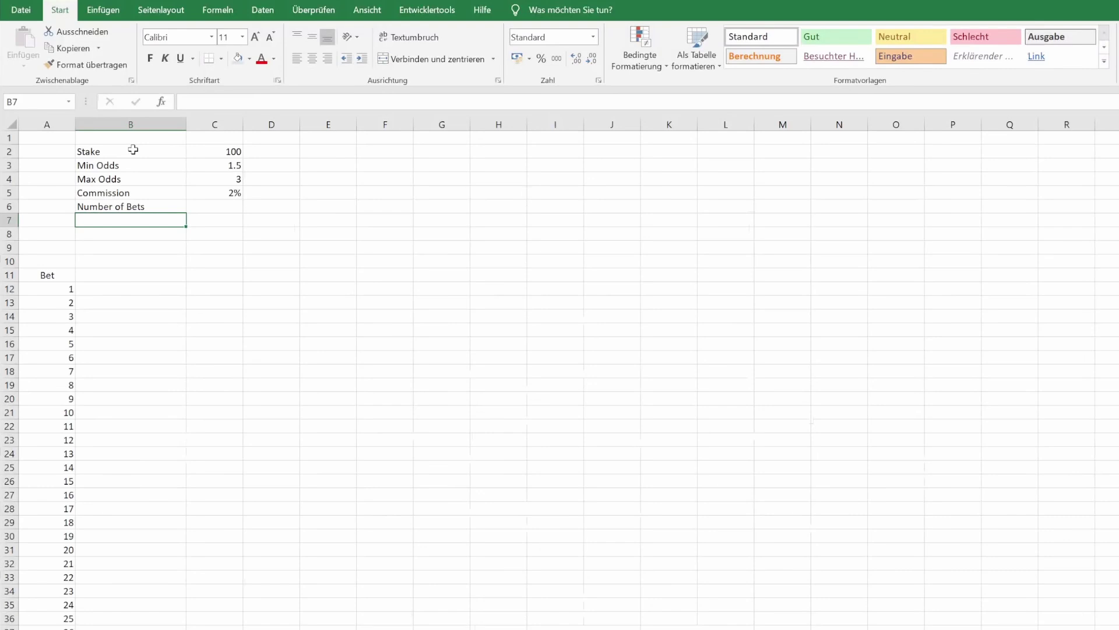
text(1000)
key(Return)
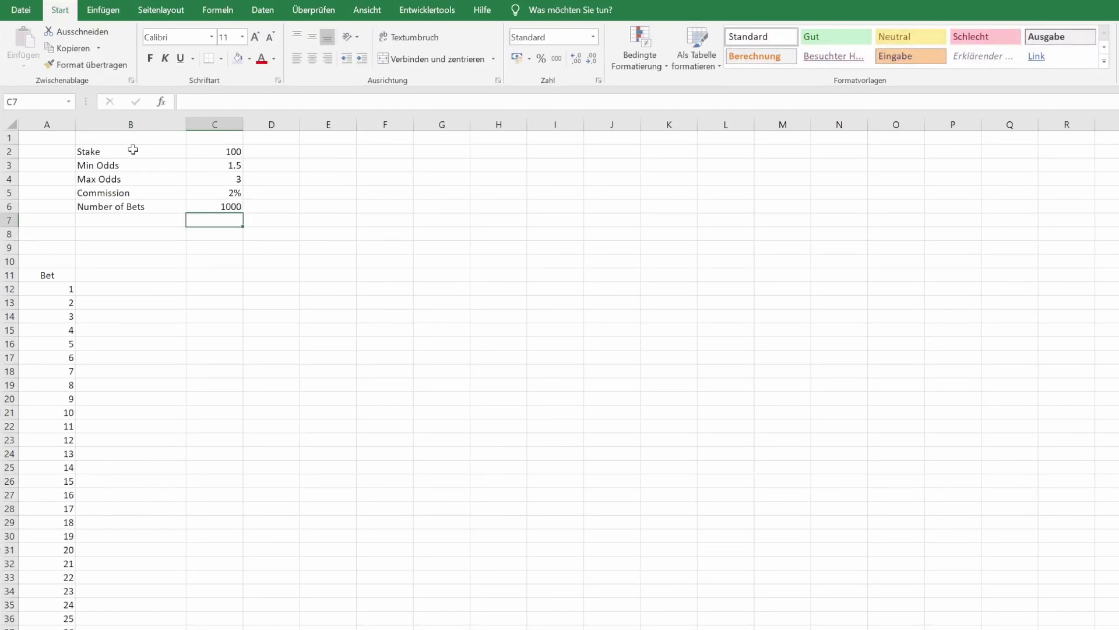
Step: Shade the parameter block B2:C6 gold
drag(133, 150, 224, 207)
click(237, 59)
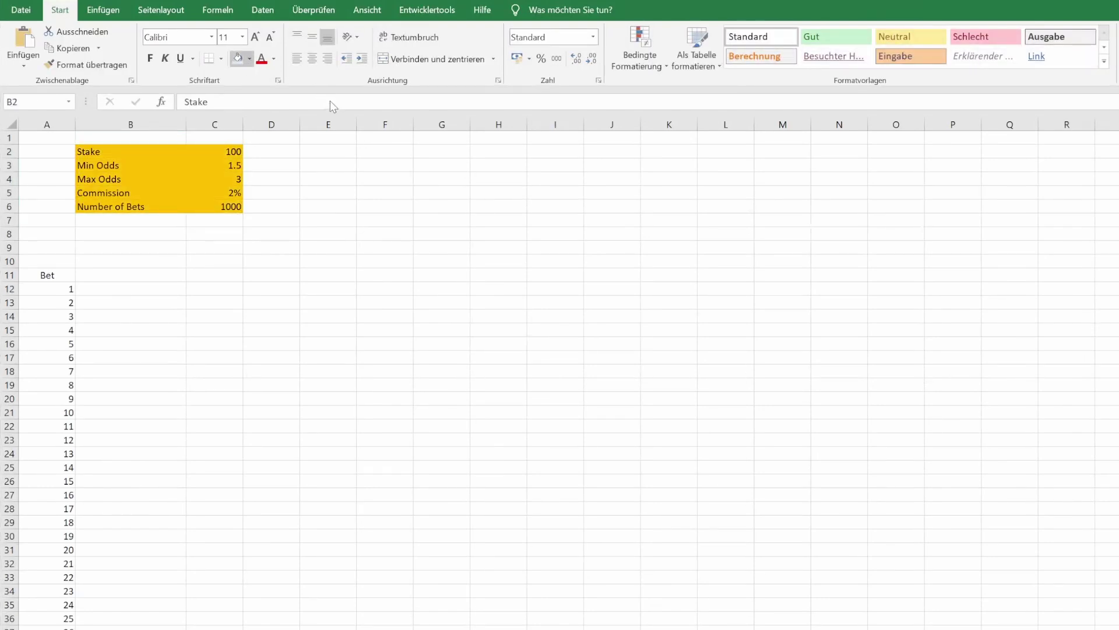
click(55, 122)
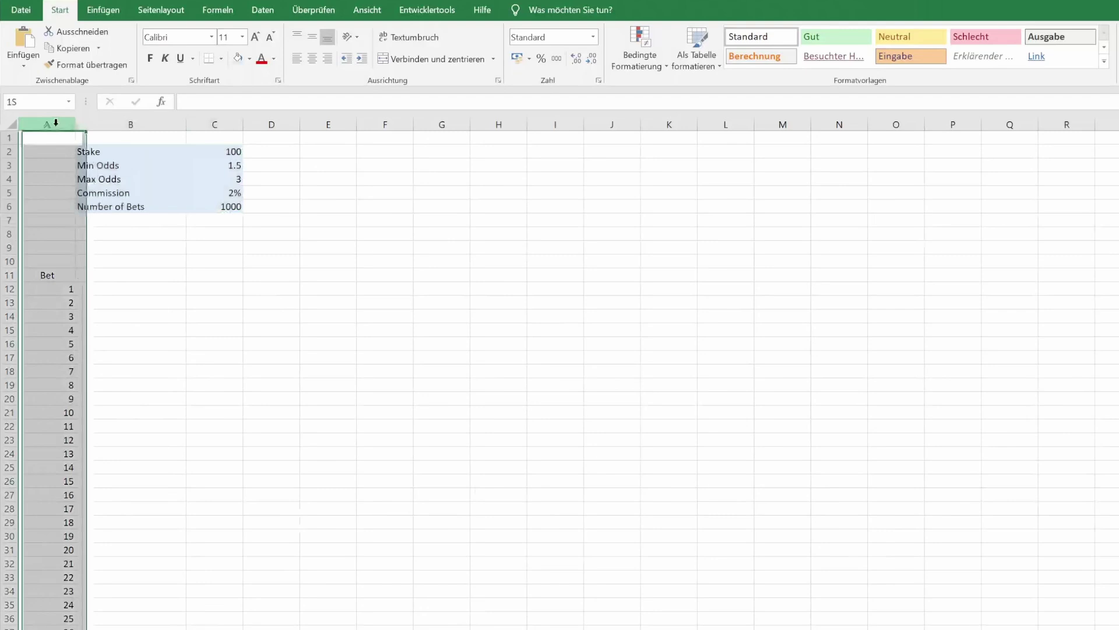
Step: Head B11 'Random Number', put =ZUFALLSZAHL() in B12, and recalculate it several times with F9
click(123, 274)
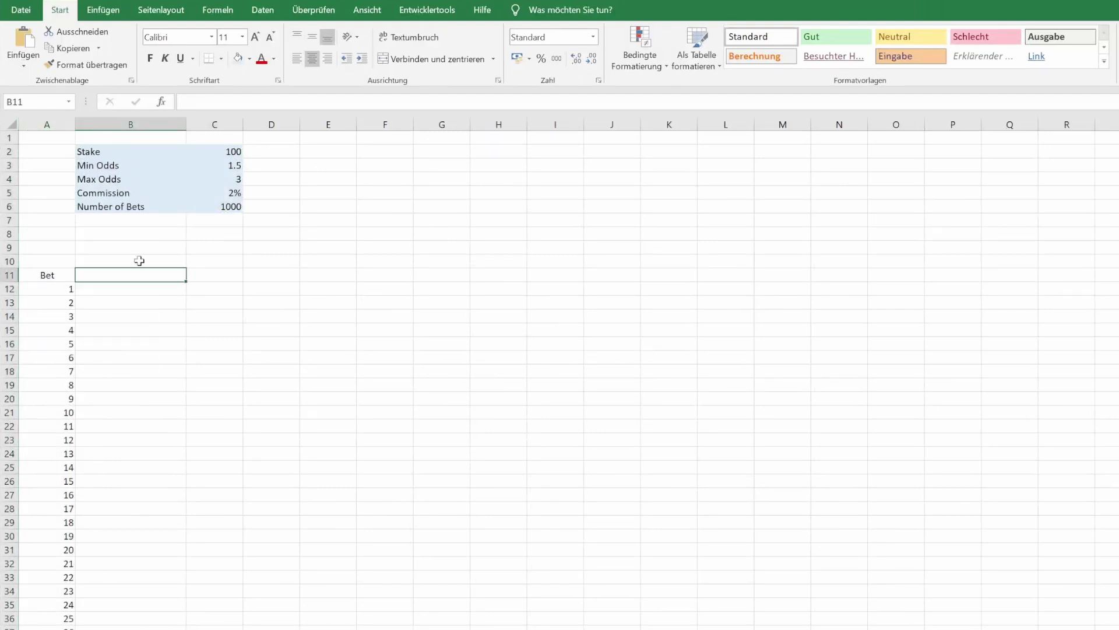
text(Random N)
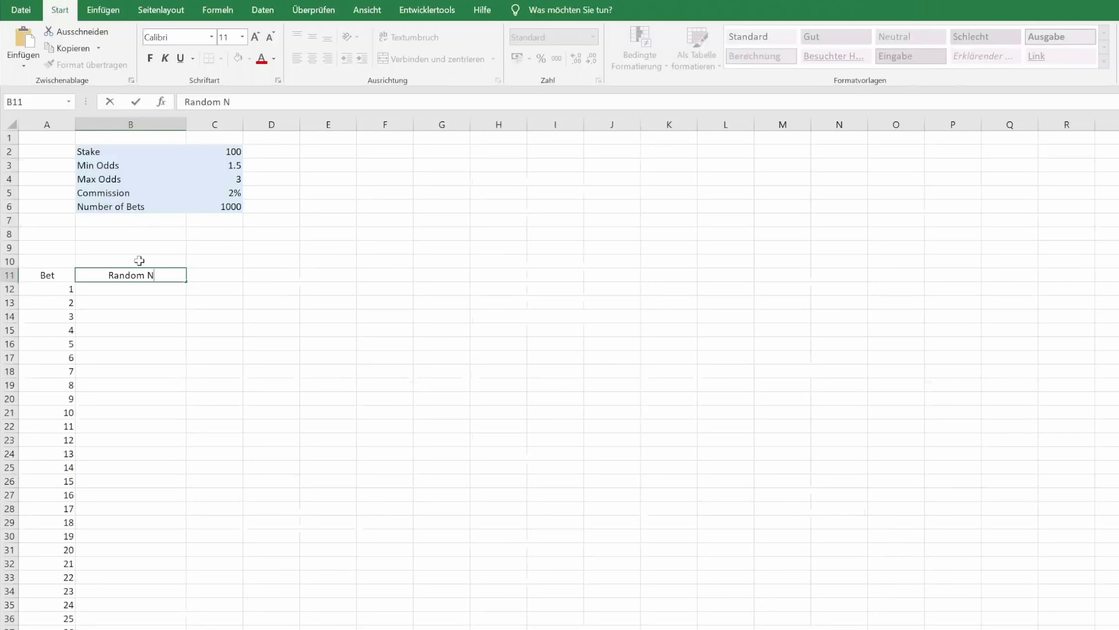
text(umber)
key(Return)
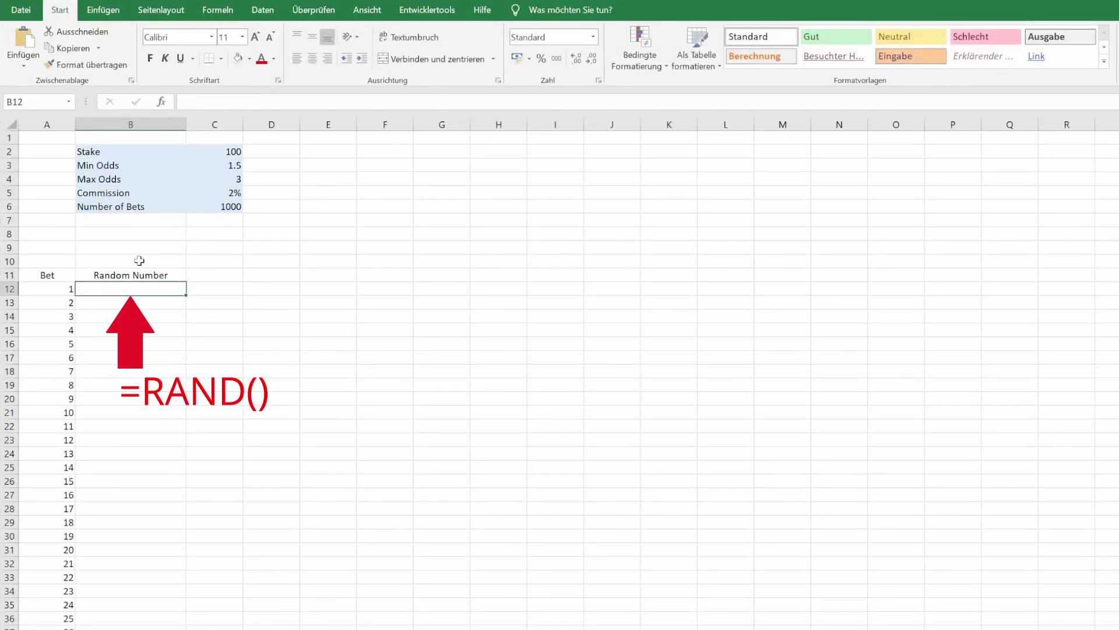
text(=Zuf)
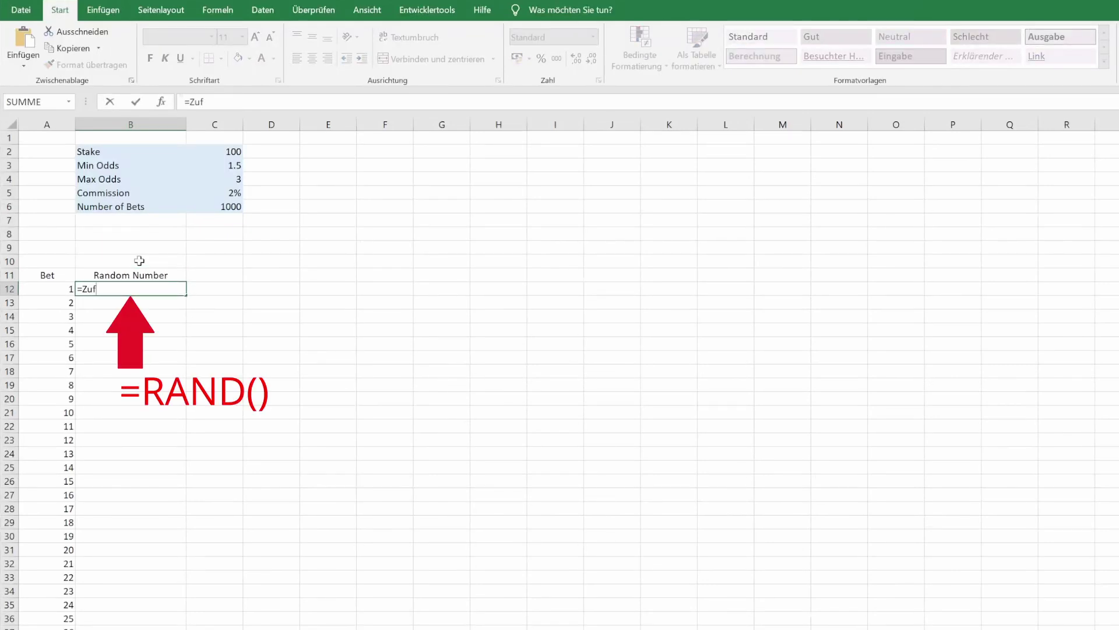
key(Tab)
text())
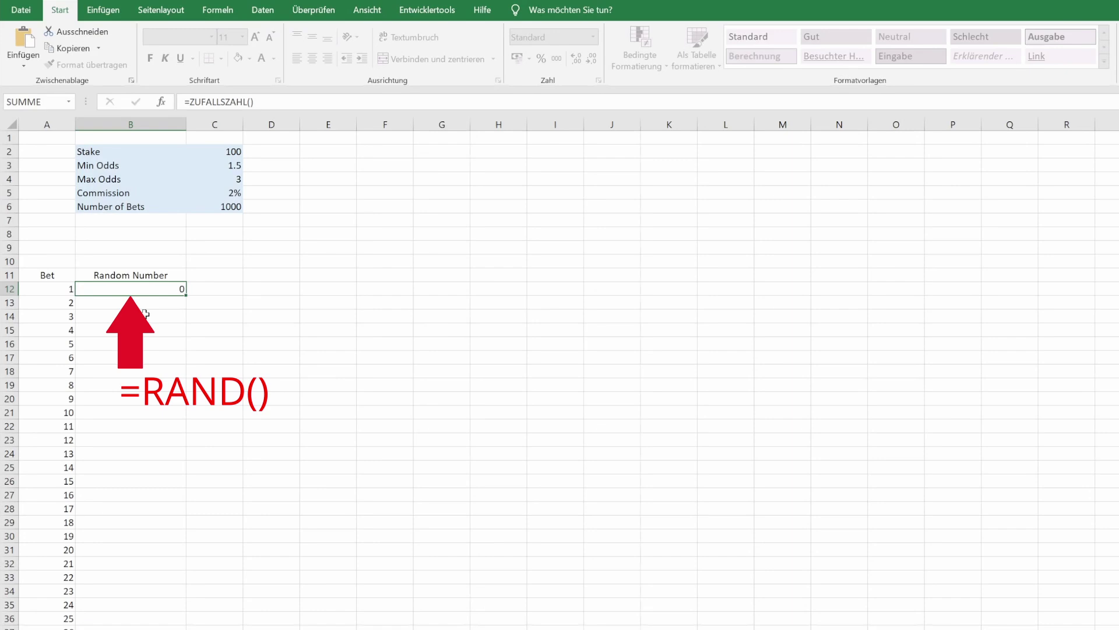
key(Return)
key(F9)
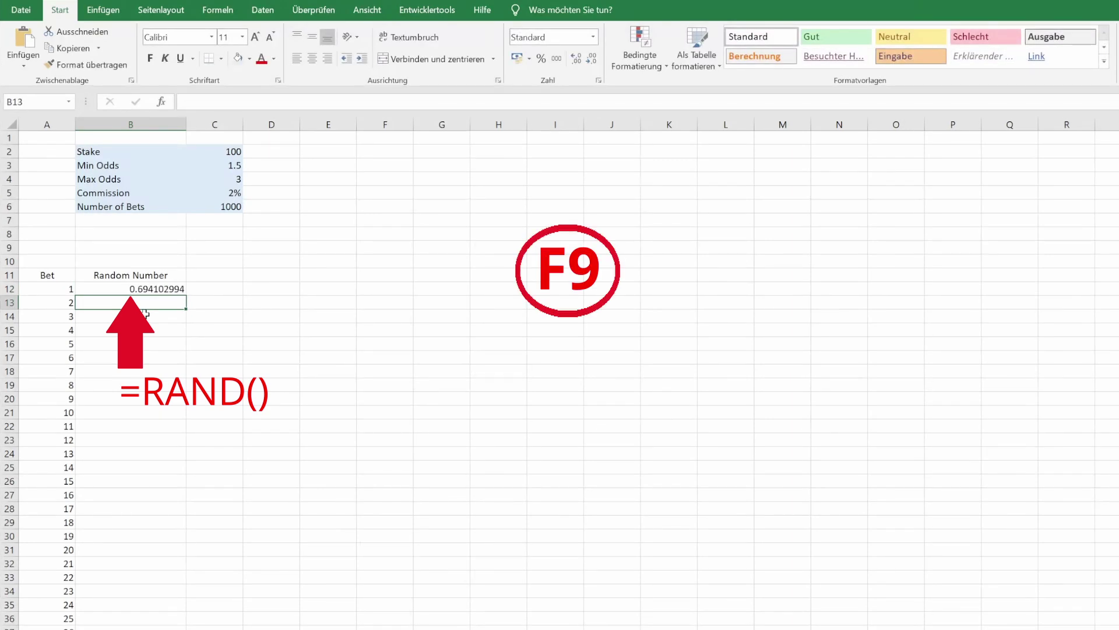
key(F9)
key(F9)
key(F9)
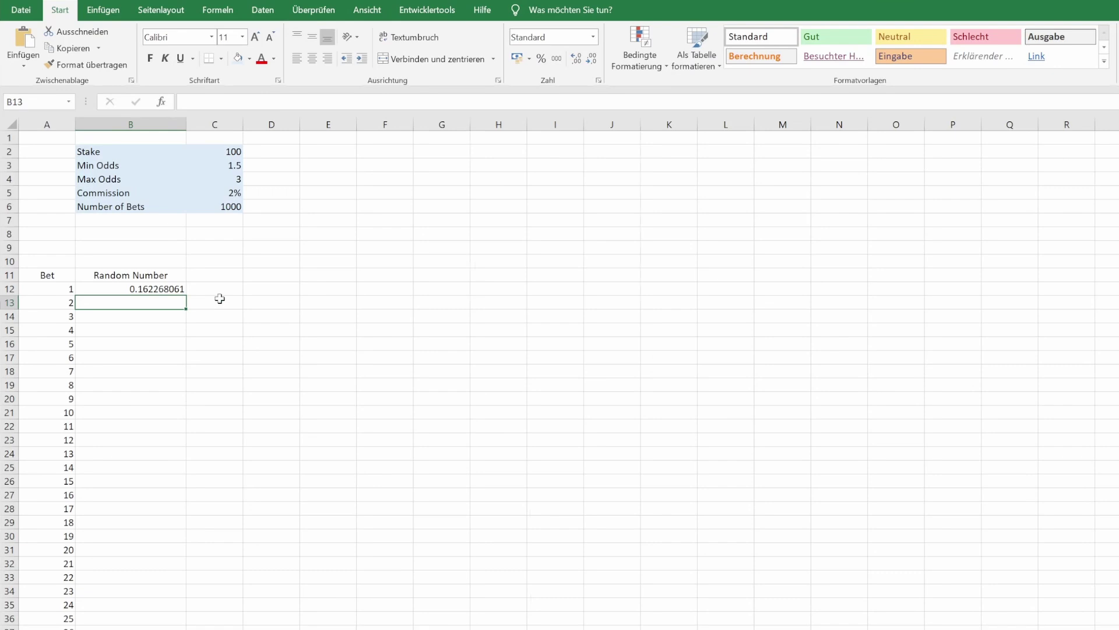
key(F9)
Step: Add an 'Odds' heading in C11
click(220, 291)
click(220, 272)
text(Odds)
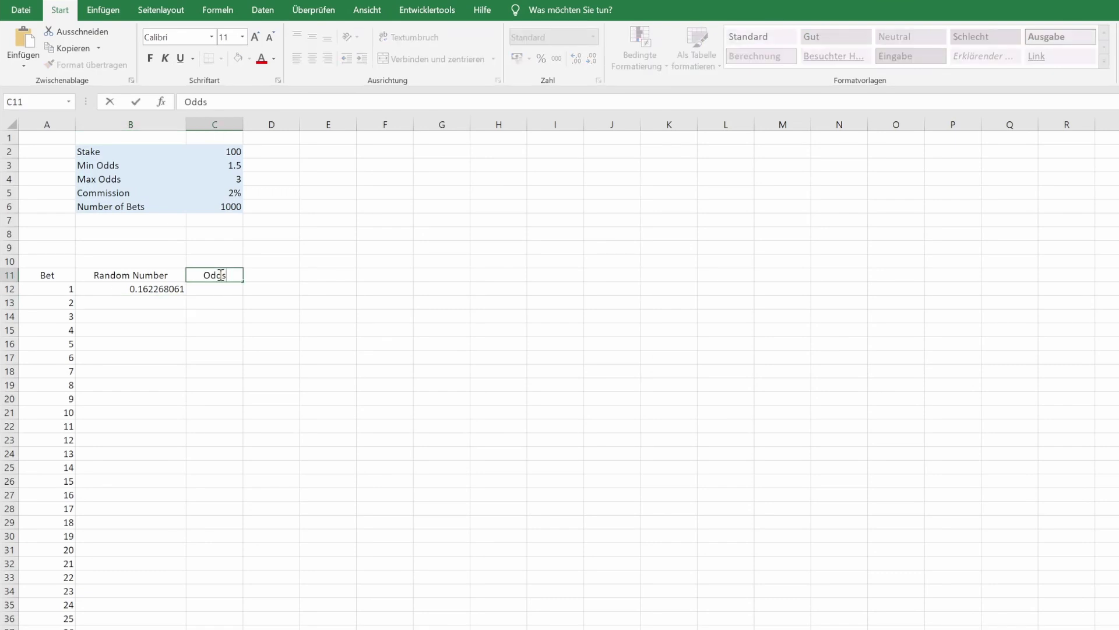
key(Return)
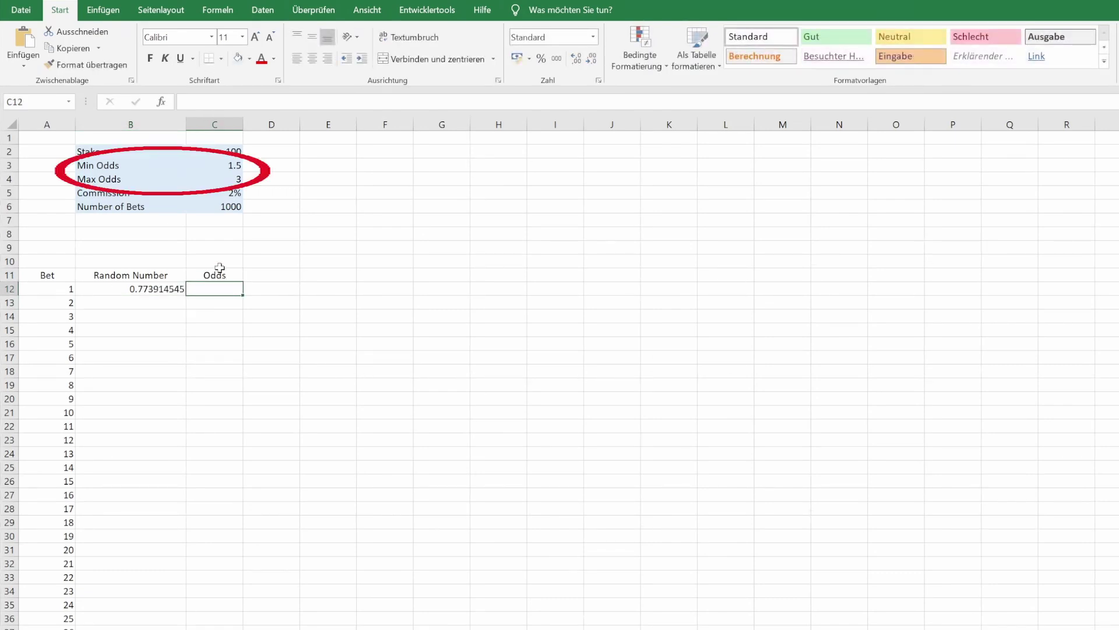
Step: Paste =RANDBETWEEN(C3*100,C4*100)/100 into C12 and recalculate to see the odds change
click(221, 102)
text(=ZUFALLSBEREICH(C3*100;C4*100)/100)
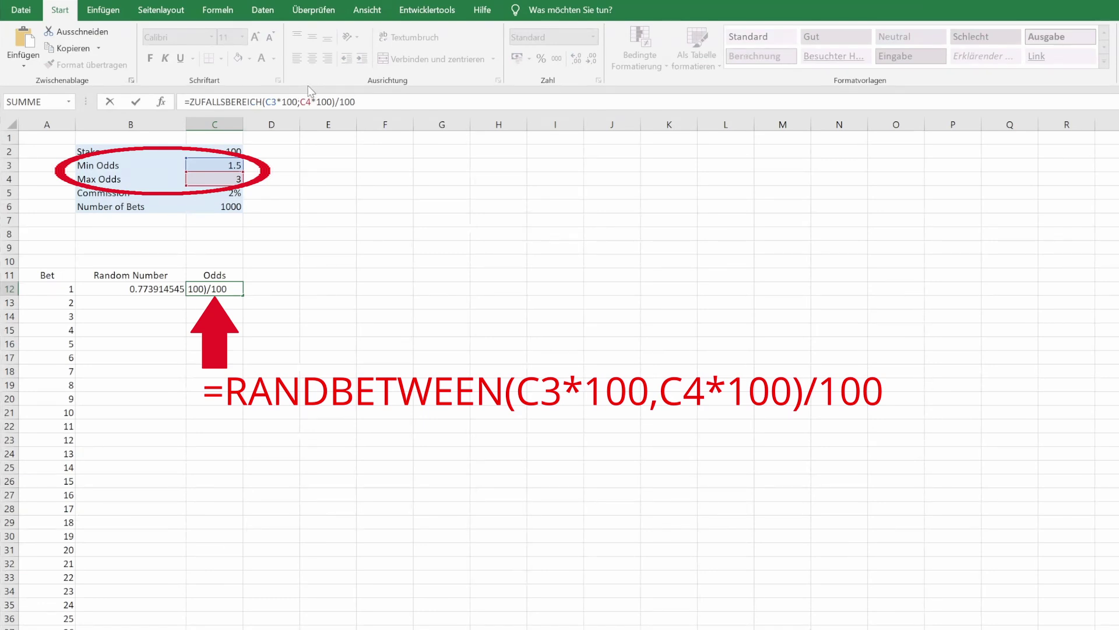
key(Return)
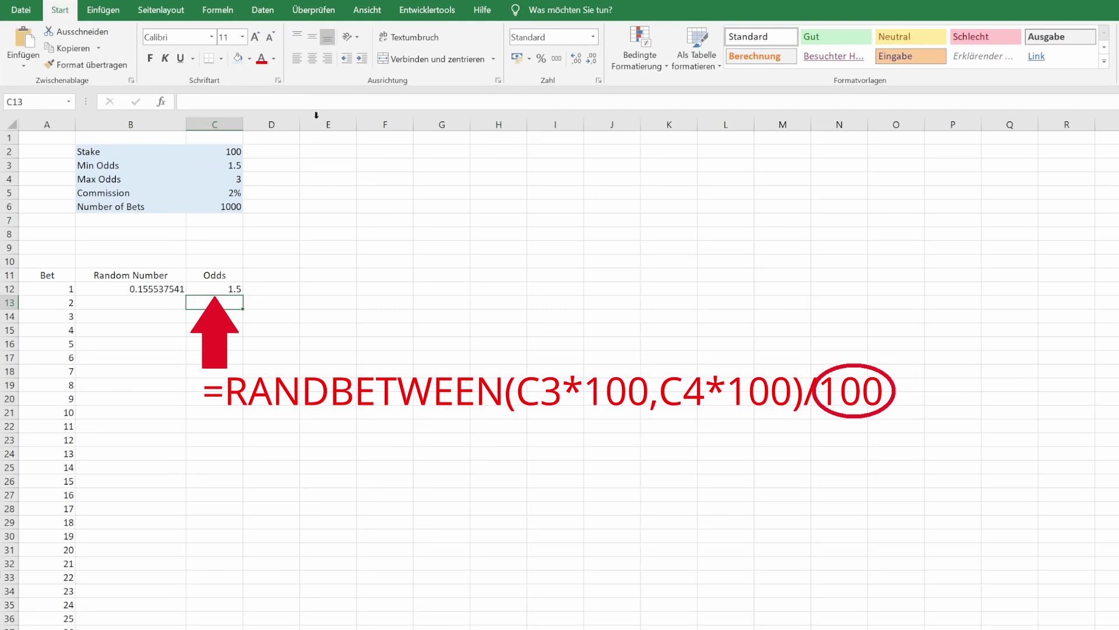
key(F9)
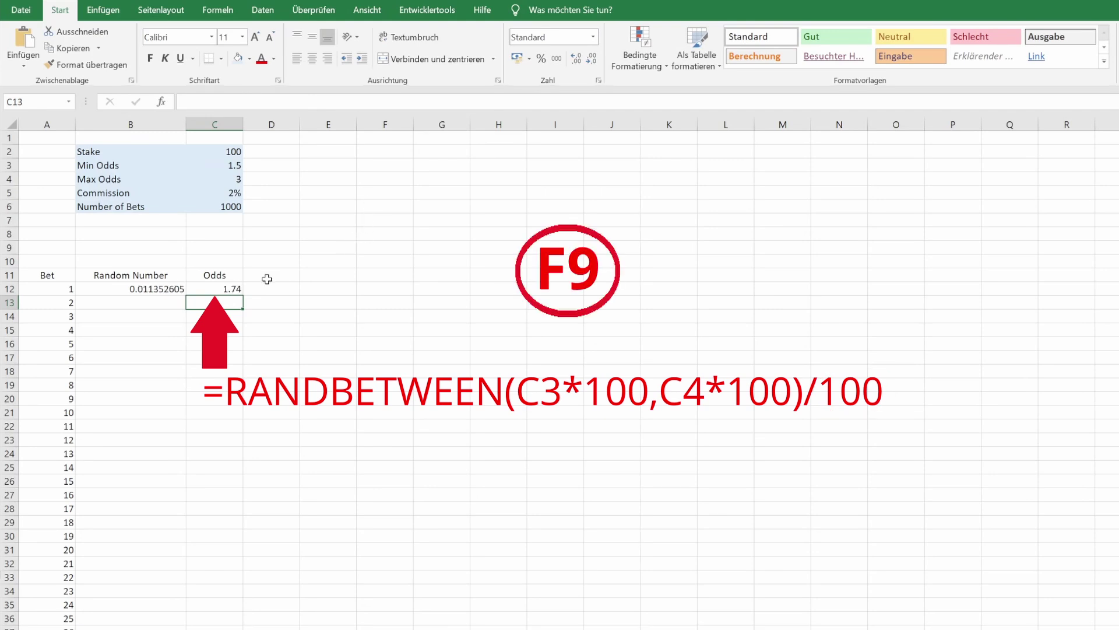
key(F9)
key(F9)
key(F9)
key(F9)
key(F9)
key(F9)
key(F9)
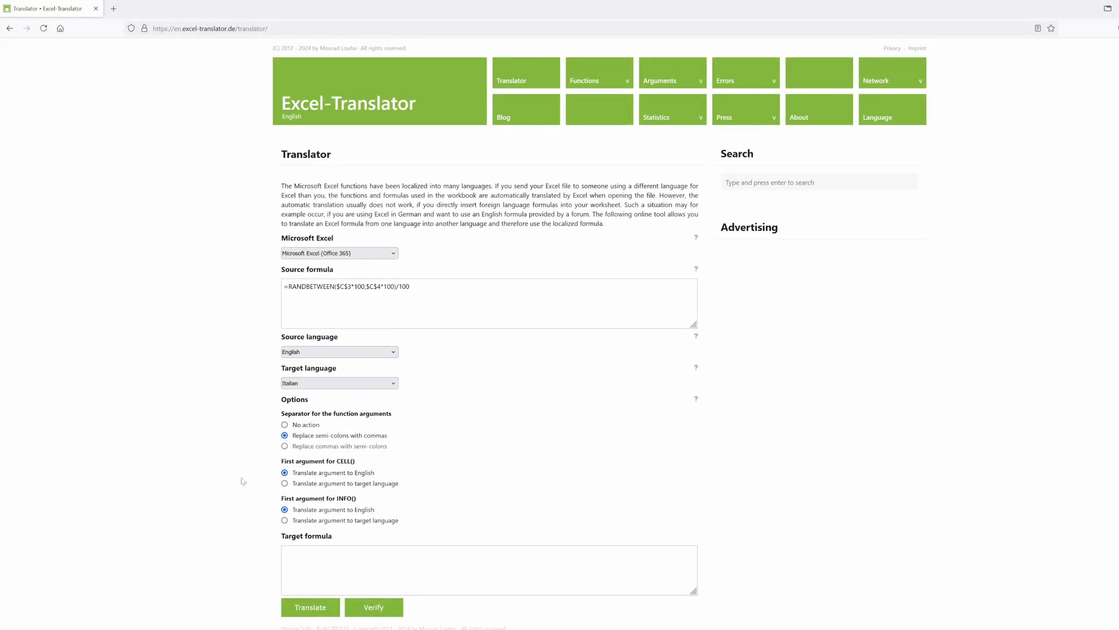
Step: Translate the RANDBETWEEN odds formula from English to Italian in Excel-Translator
click(321, 607)
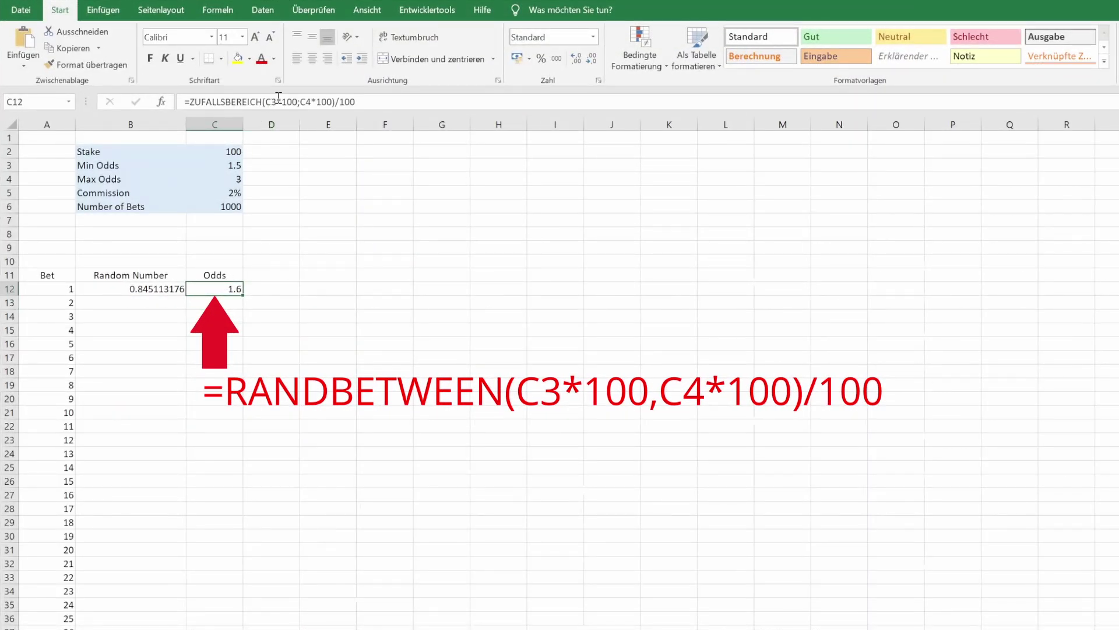
Step: Lock C12's odds formula to $C$3 and $C$4, then move to D11 for the next heading
click(275, 99)
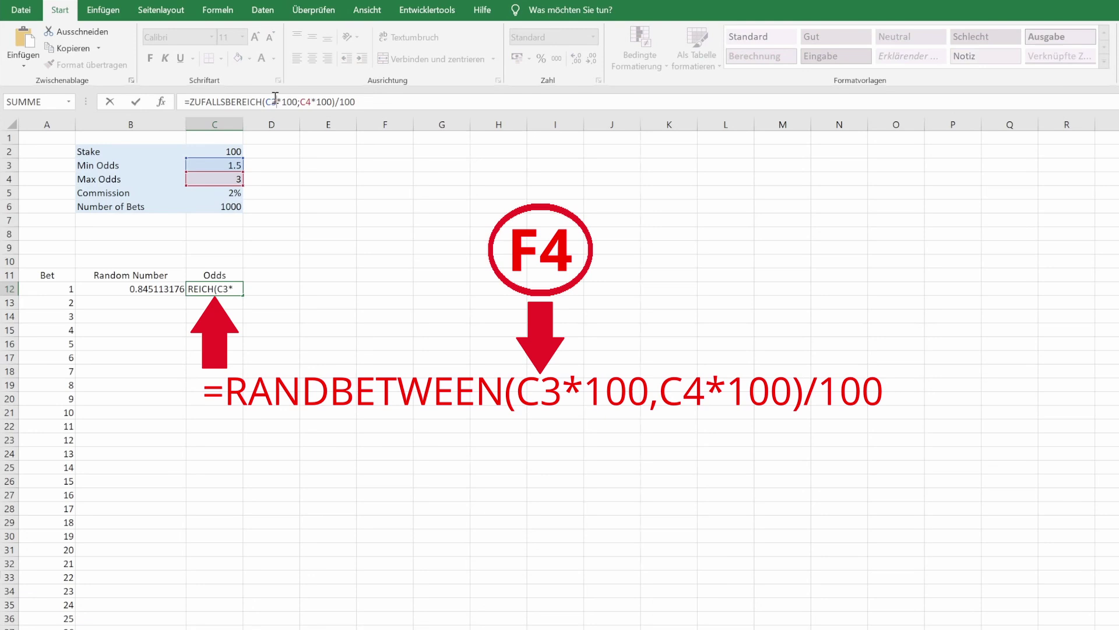
key(F4)
click(320, 102)
key(F4)
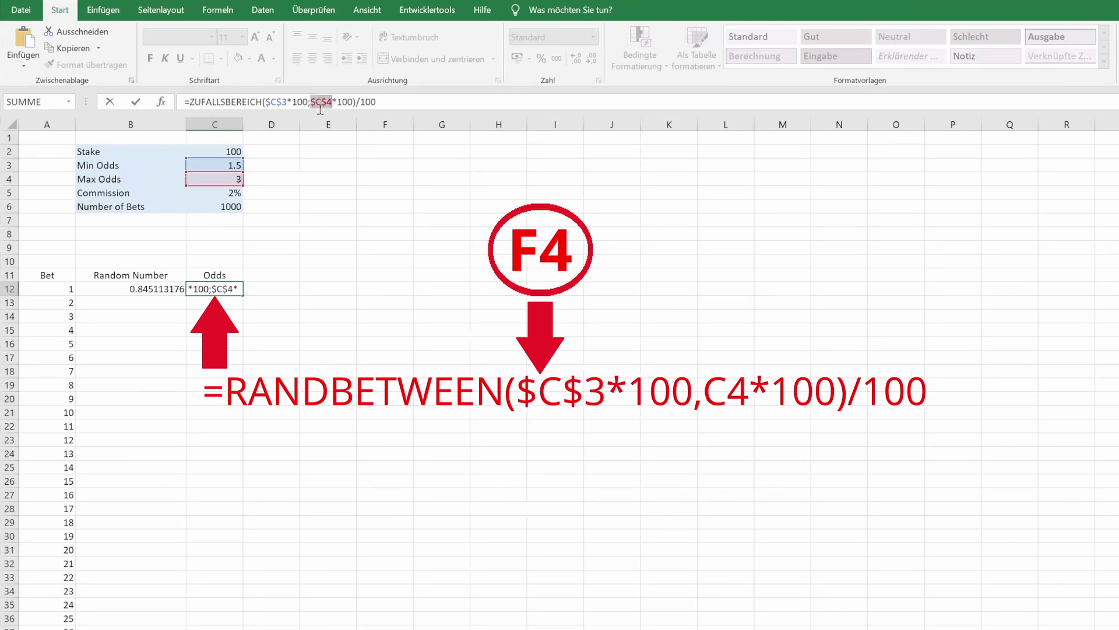
click(394, 100)
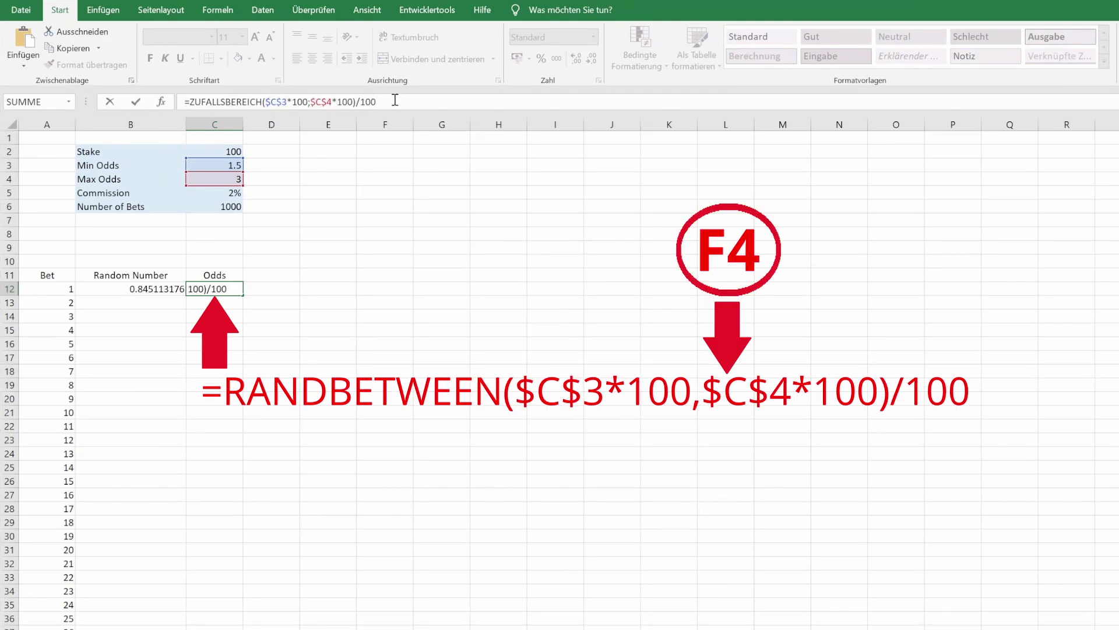
key(Return)
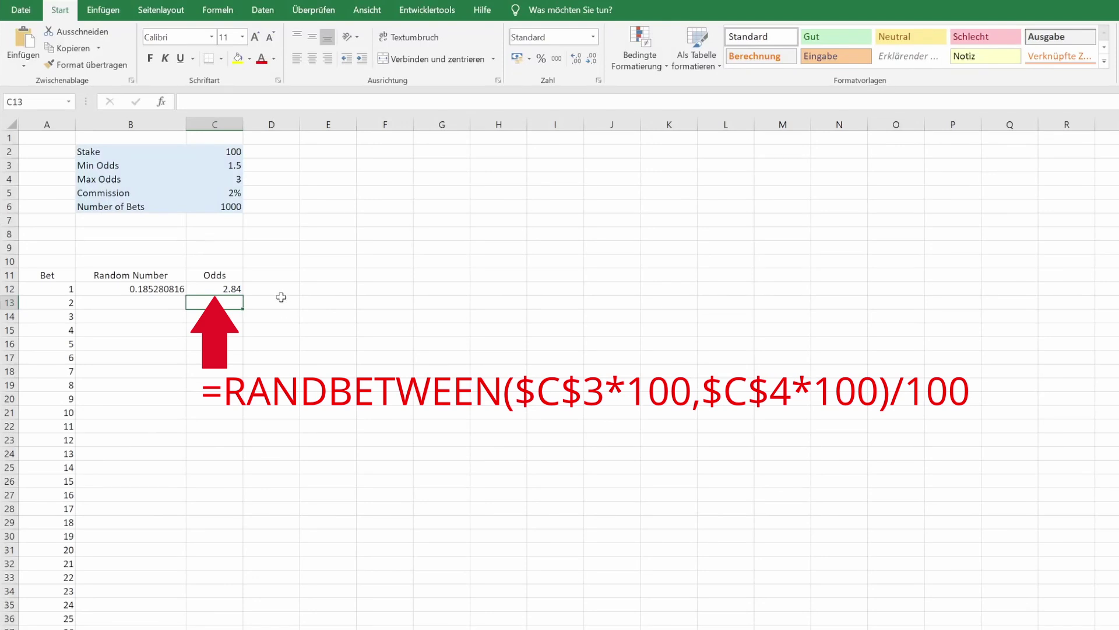
click(275, 279)
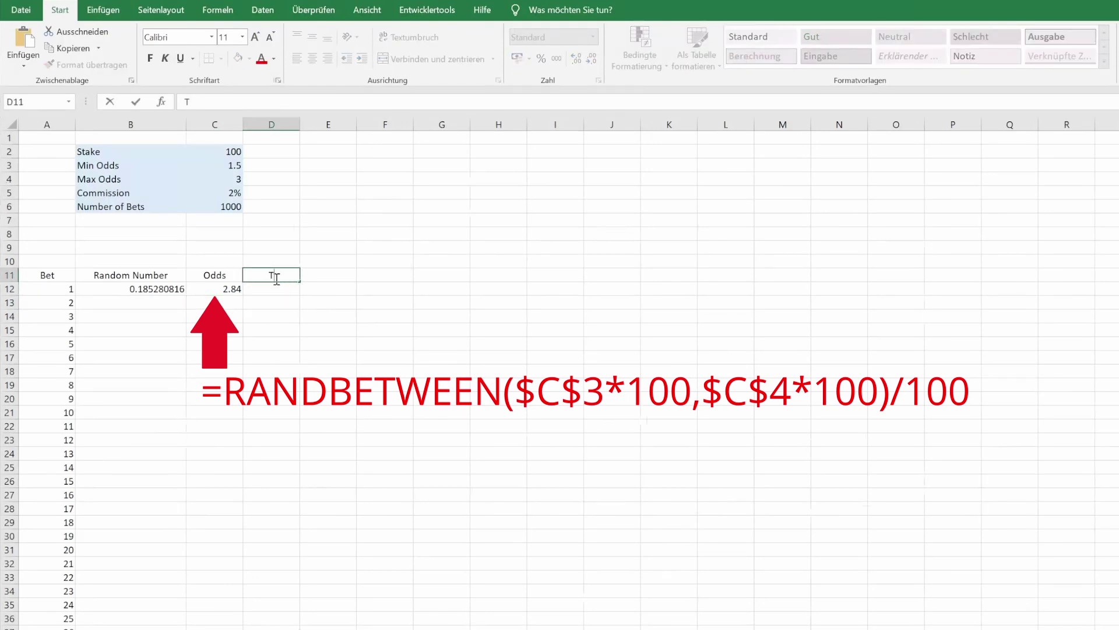
Step: Finish the 'True Odds' heading in D11 and set Min and Max Odds both to 1.98
text(ue Odds)
key(Return)
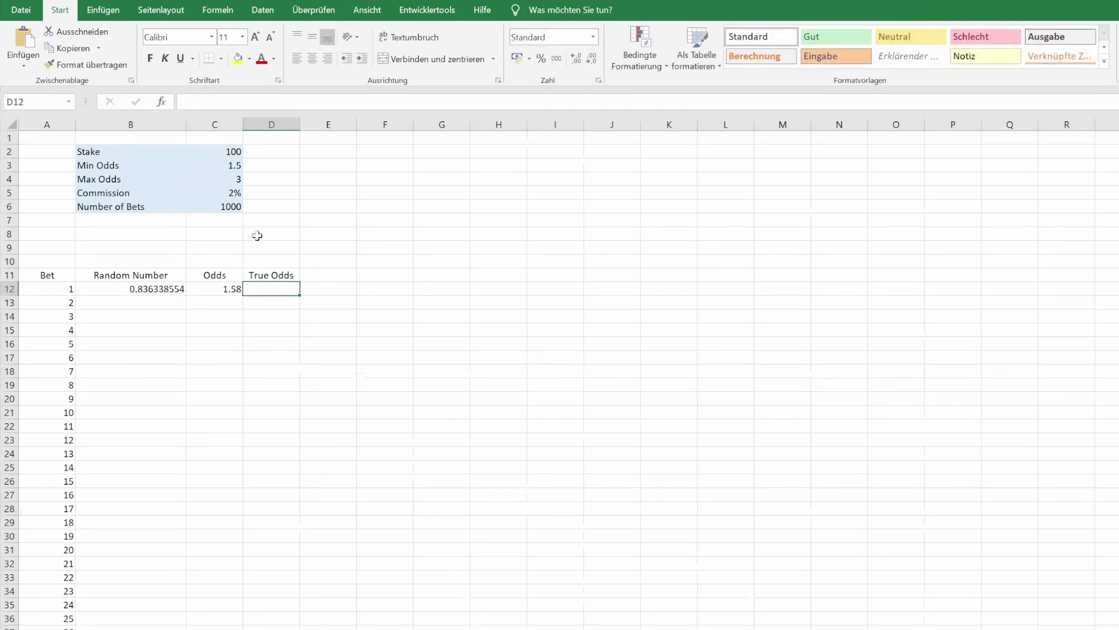
click(236, 168)
text(2)
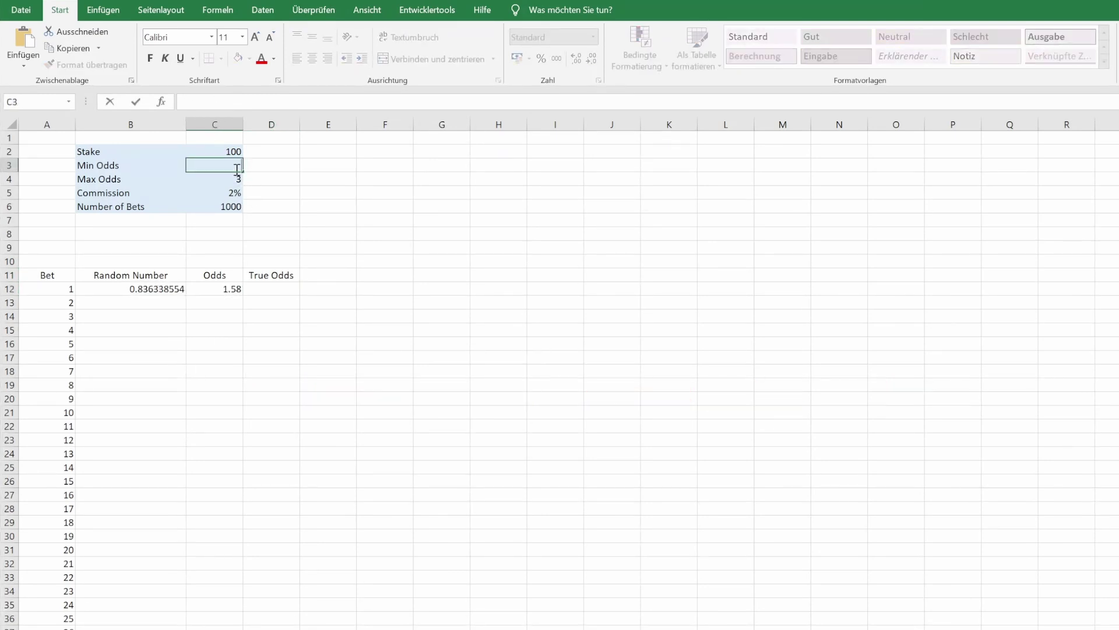
text(98)
key(Return)
text(1.)
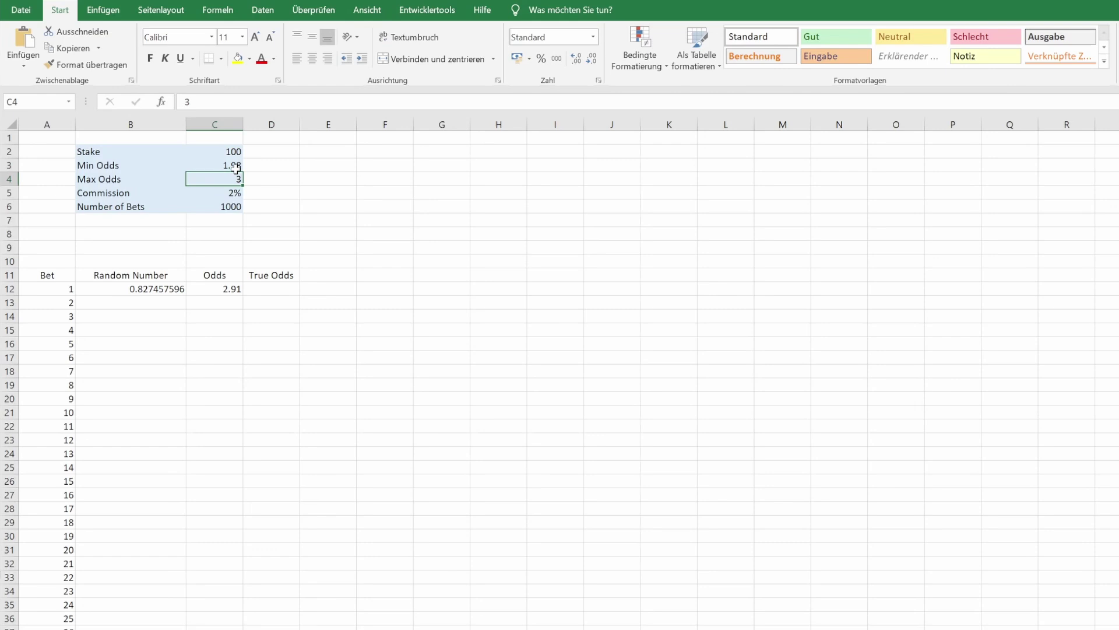
text(98)
key(Return)
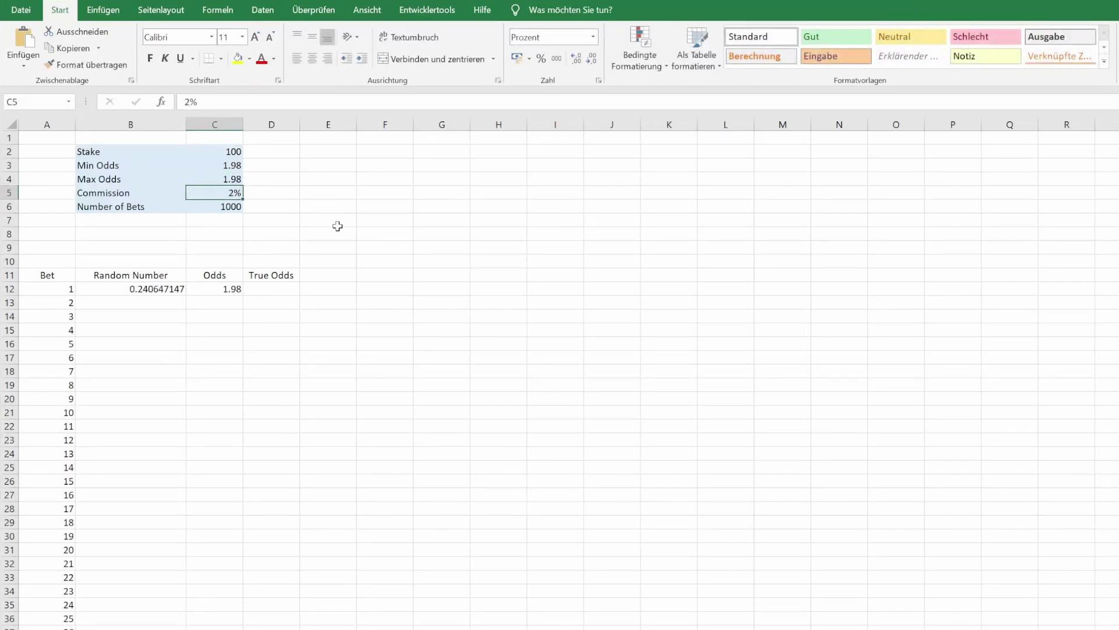
Step: Enter =(C12-1)/(1-$C$5)+1 in D12 for True Odds and widen column E
click(290, 289)
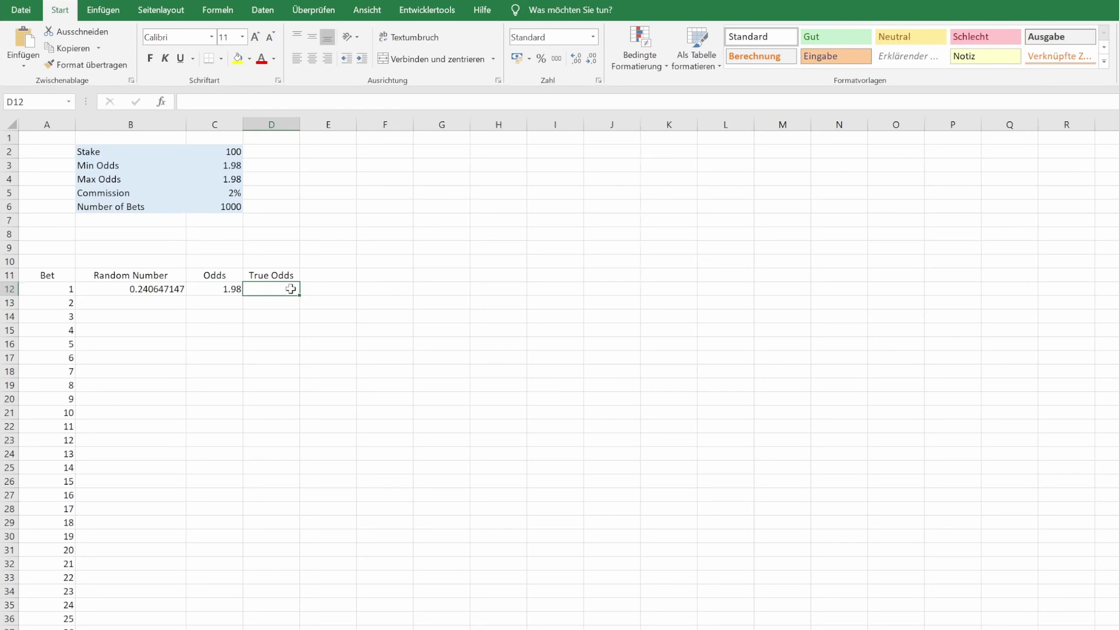
click(280, 101)
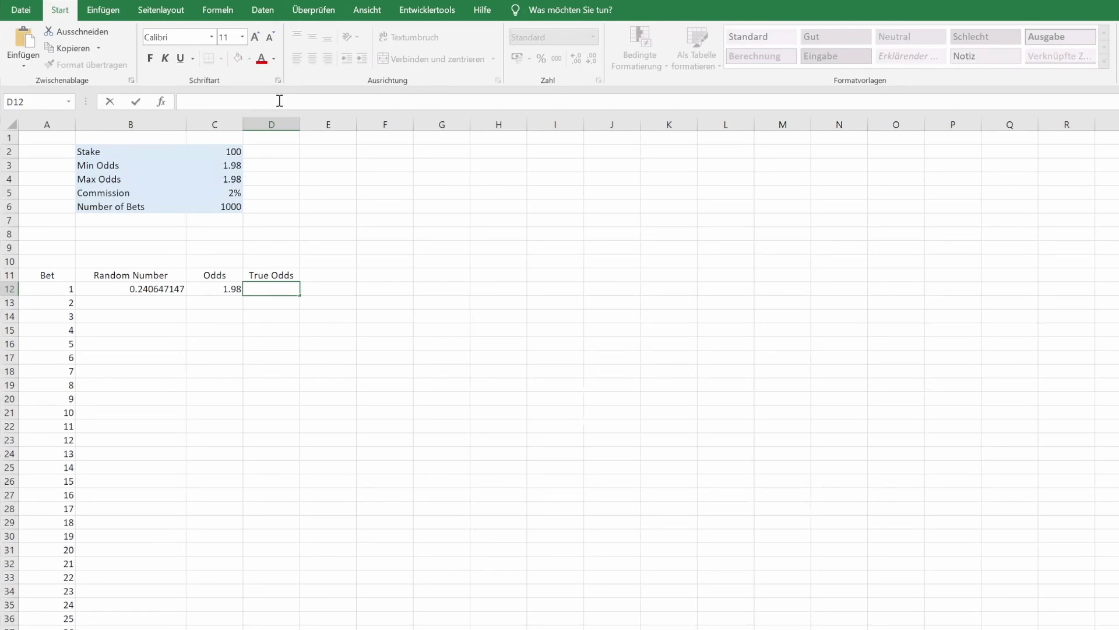
text(=(C12-1)/(1-C5)+1)
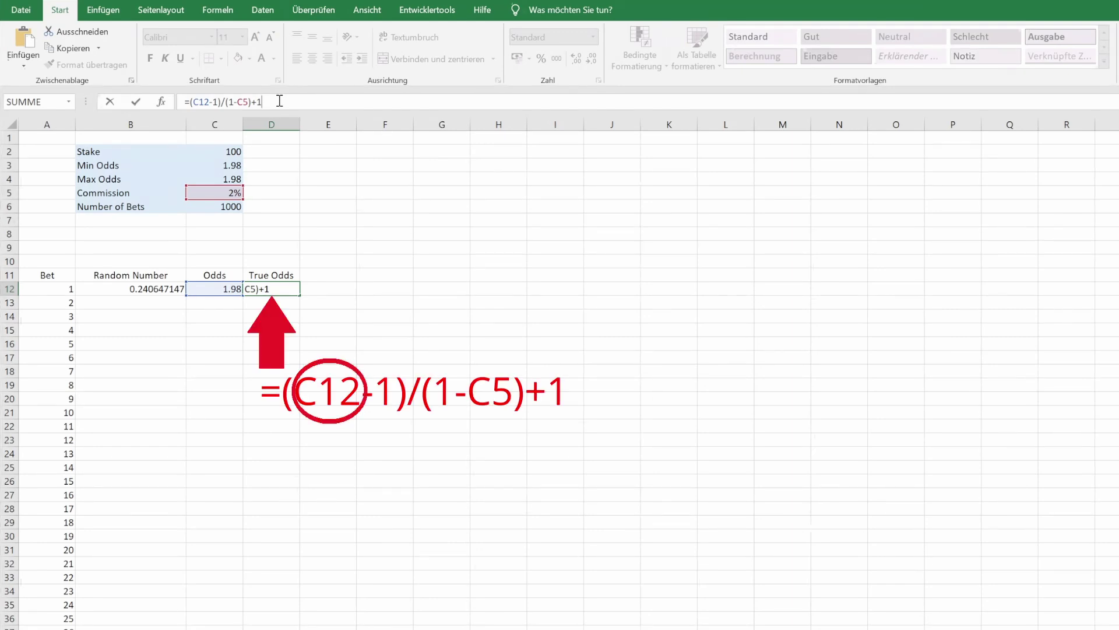
key(Return)
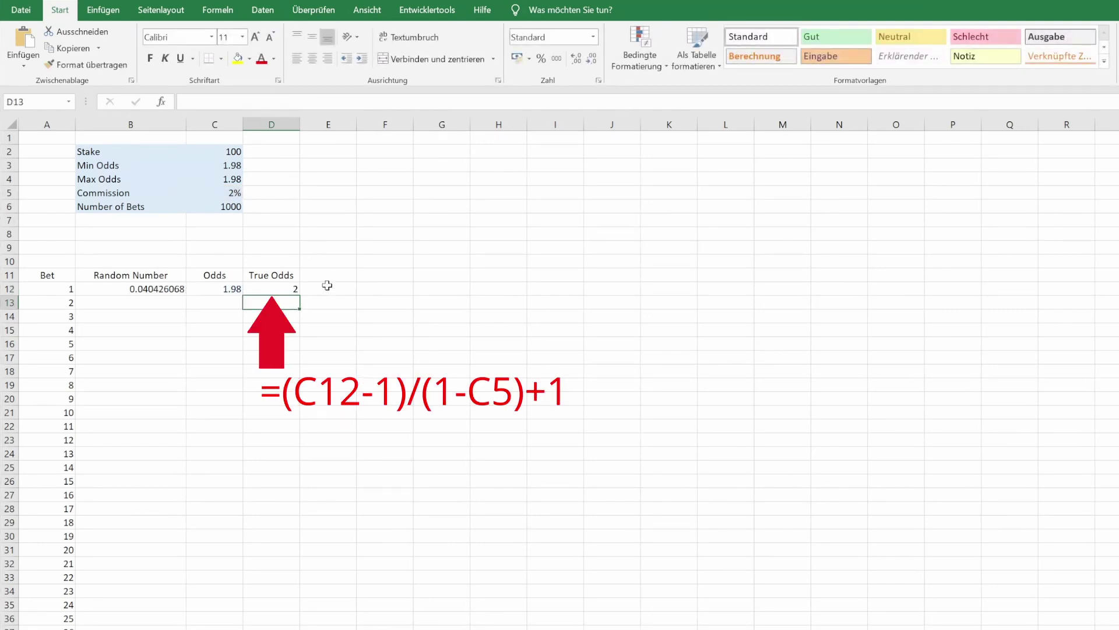
click(253, 289)
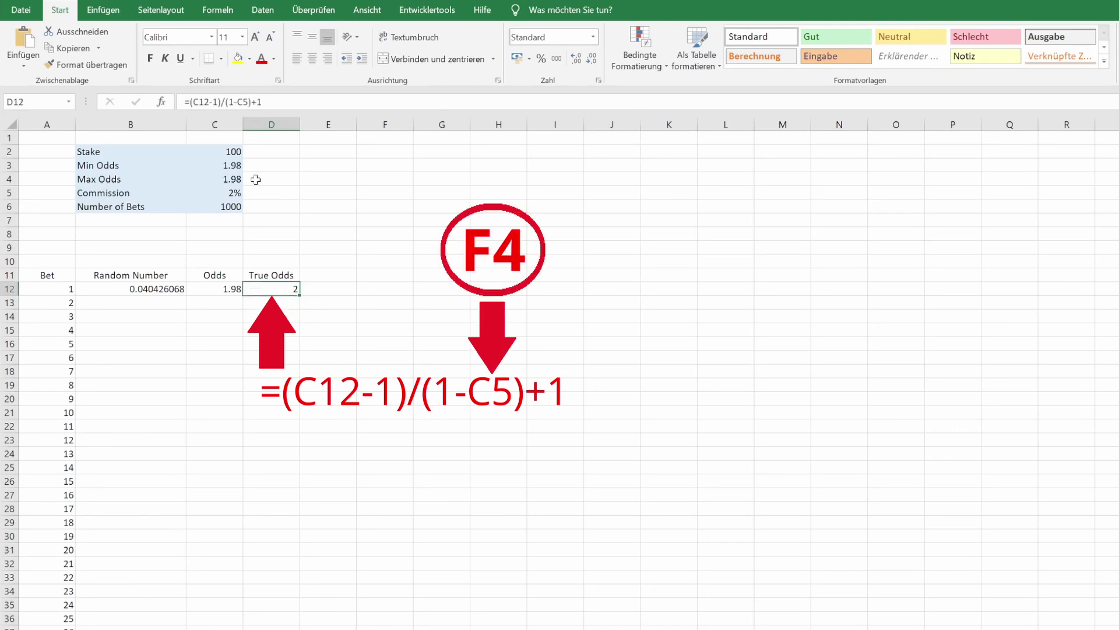
click(244, 102)
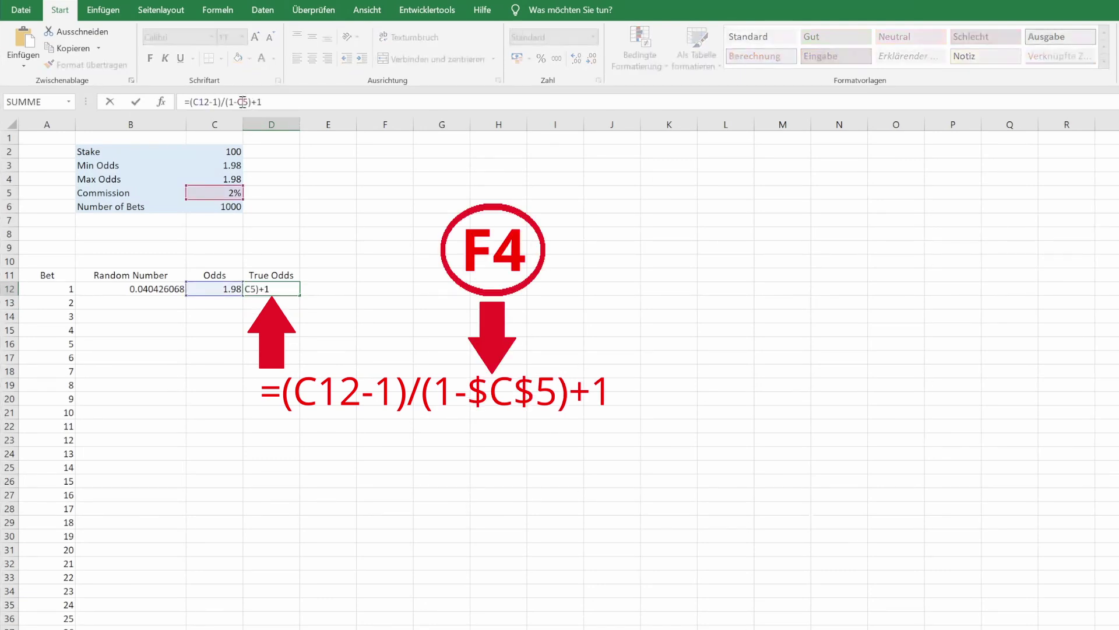
key(F4)
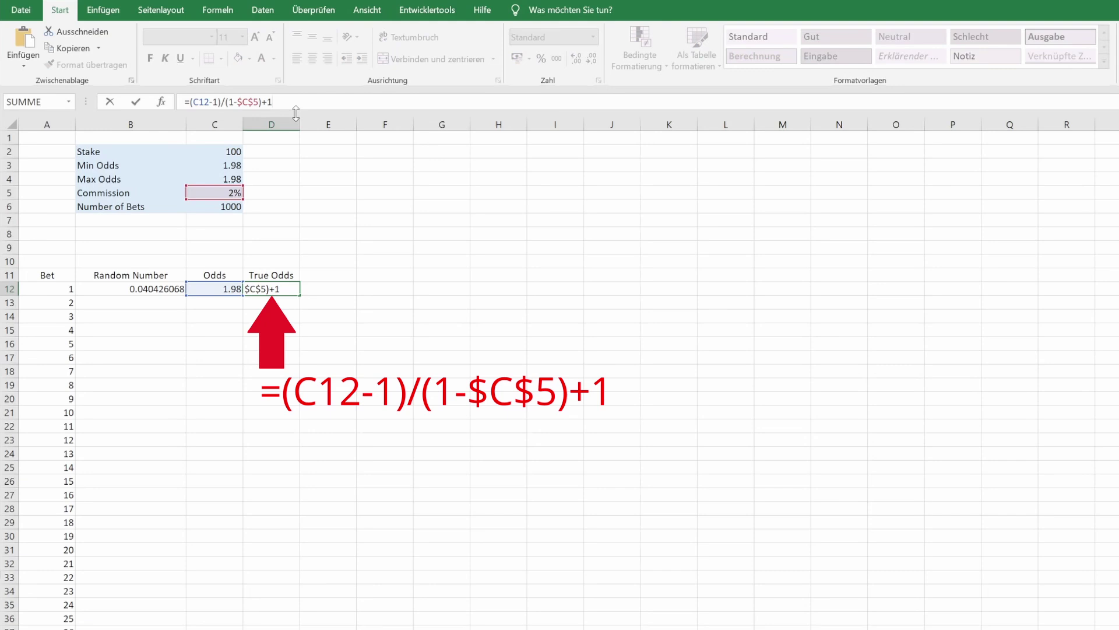
key(Return)
drag(356, 121, 400, 123)
Step: Add a 'True Prob' heading in E11 with =1/D12 below it, then recalculate
click(342, 275)
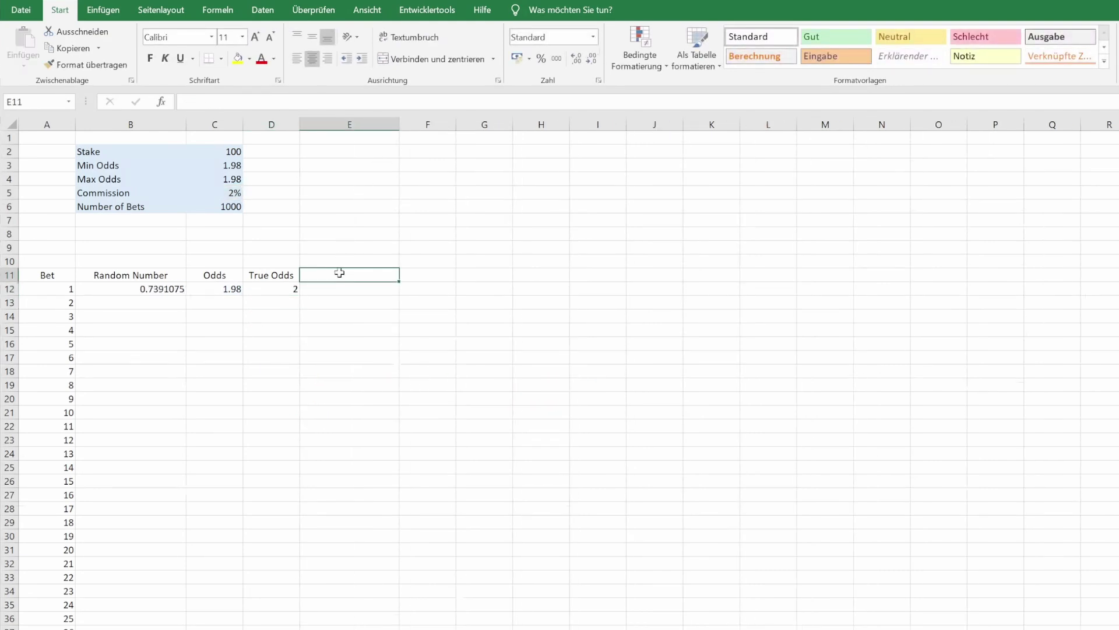
text(True Probability)
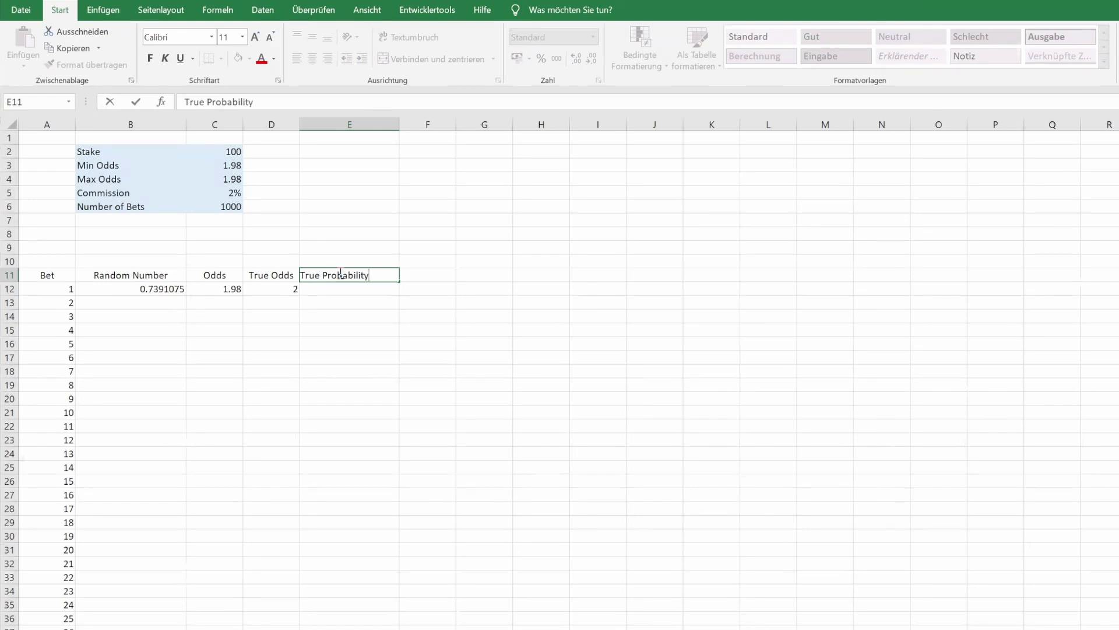
key(Return)
text(=1)
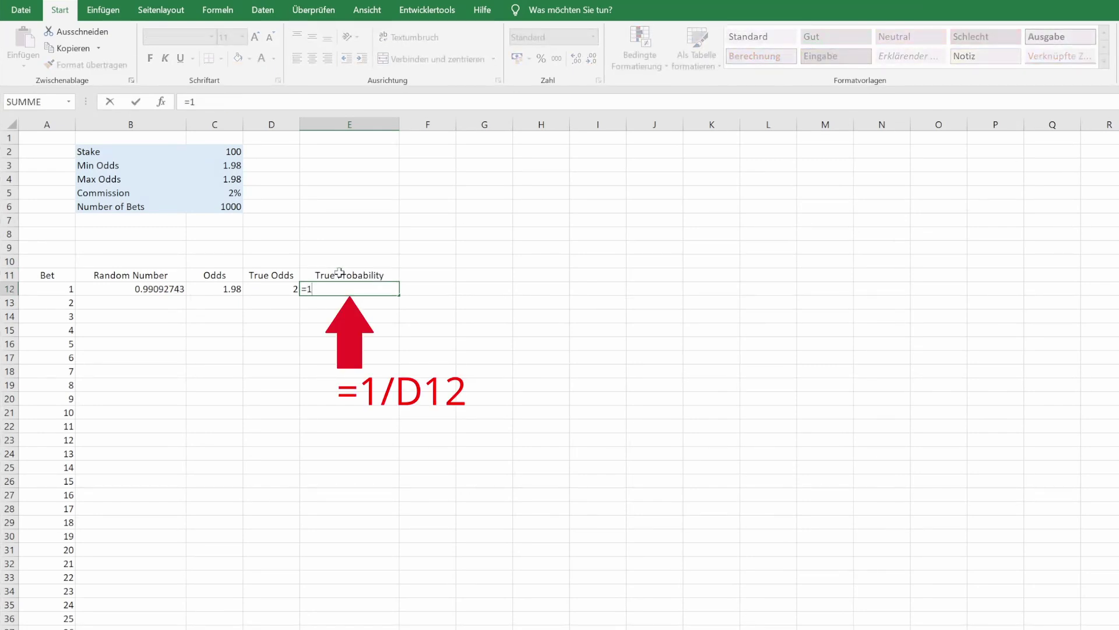
text(/D12)
key(Return)
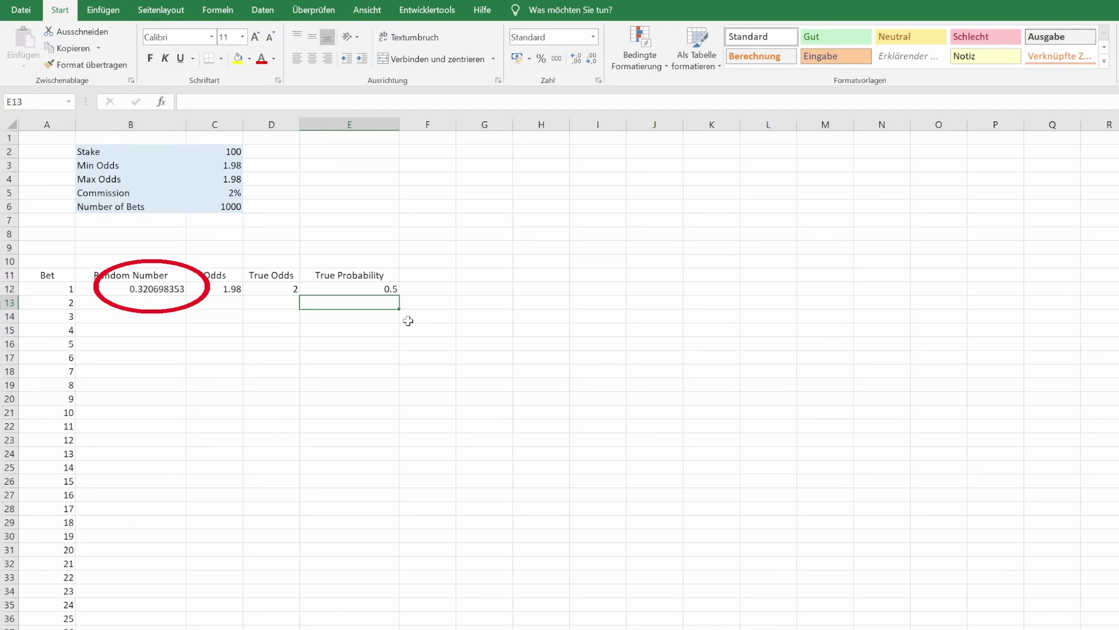
key(F9)
key(F9)
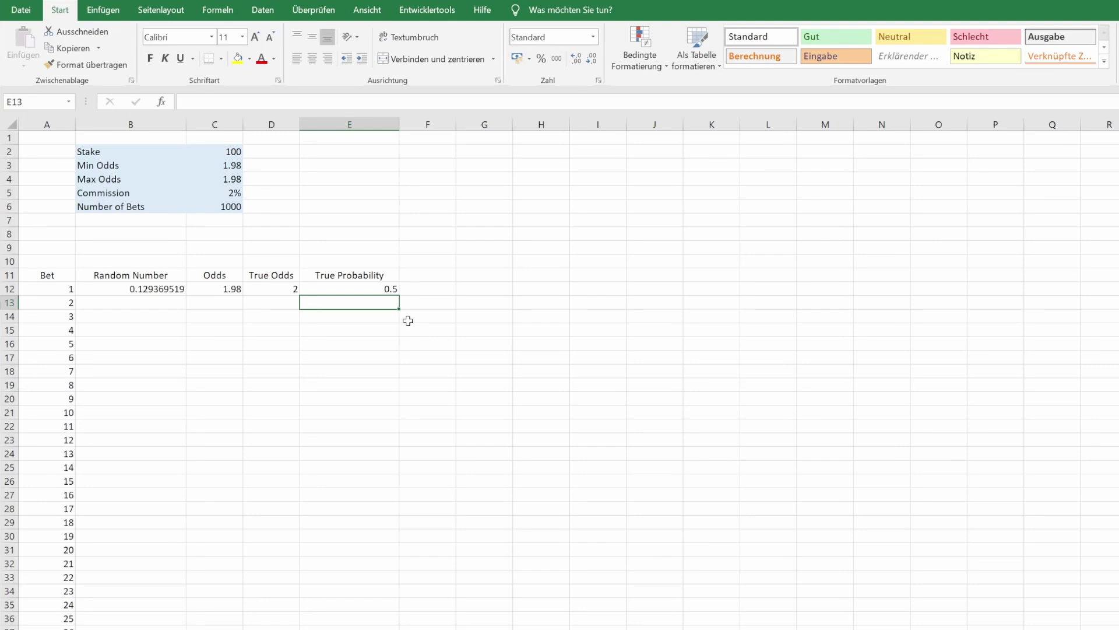
Step: Set Min and Max Odds both to 1.01
click(234, 165)
text(1)
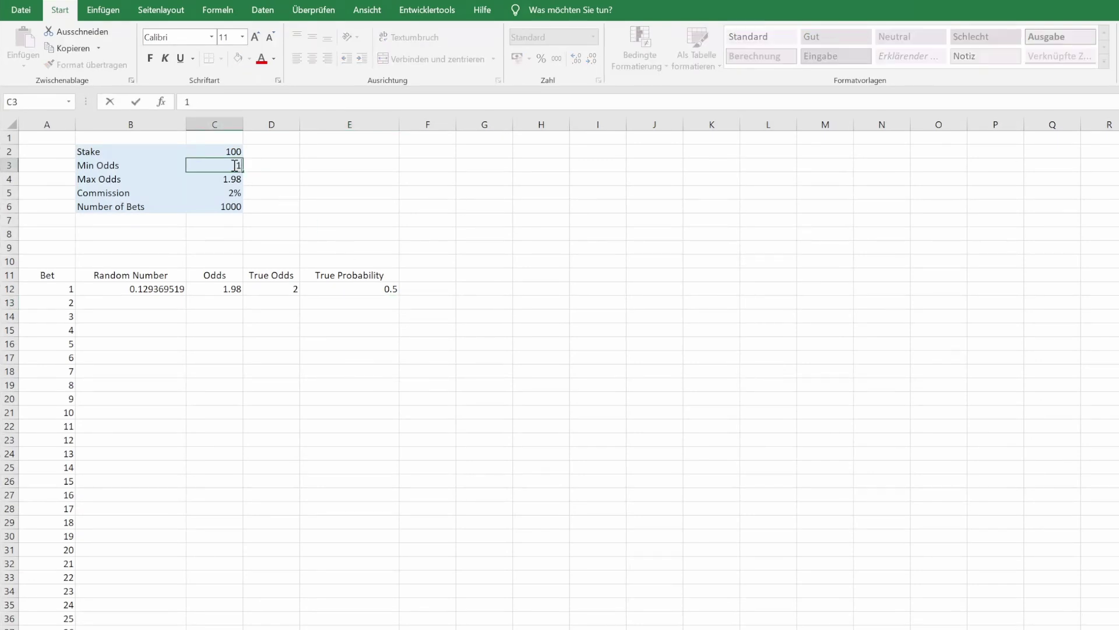
text(.01)
key(Return)
text(1.01)
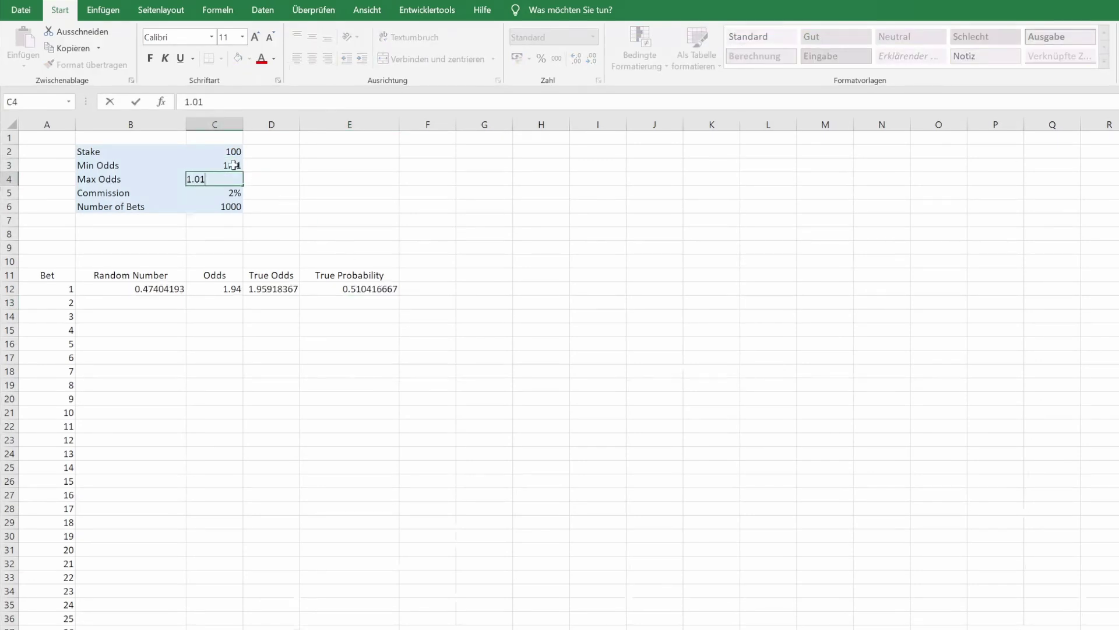
key(Return)
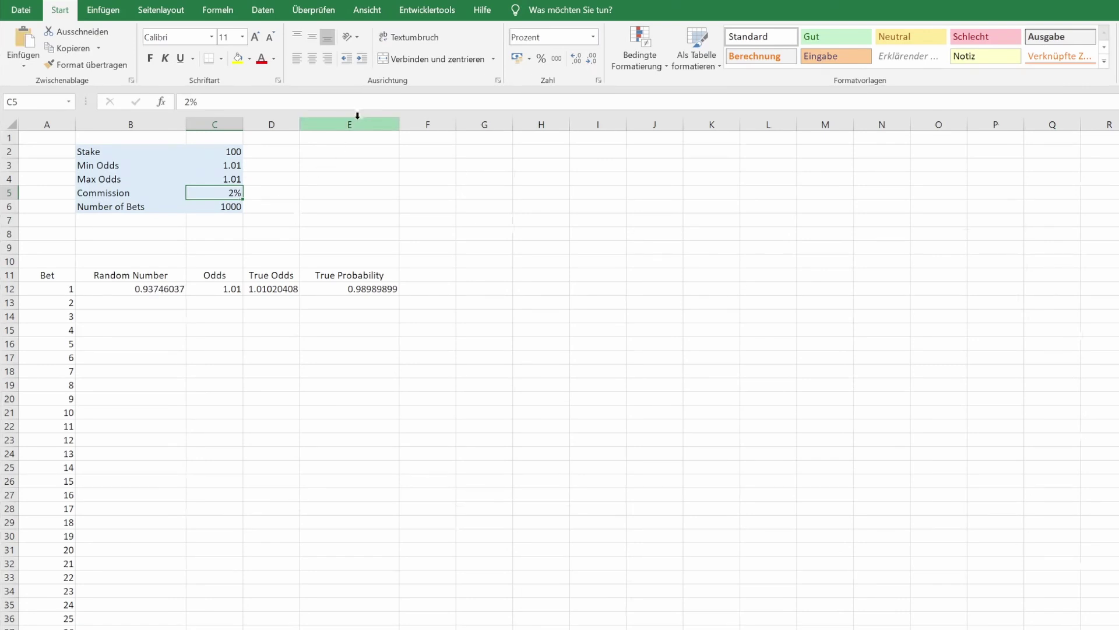
Step: Delete the True Probability column and reset Min Odds to 1.5 and Max Odds to 3
click(355, 124)
key(ctrl+minus)
click(229, 165)
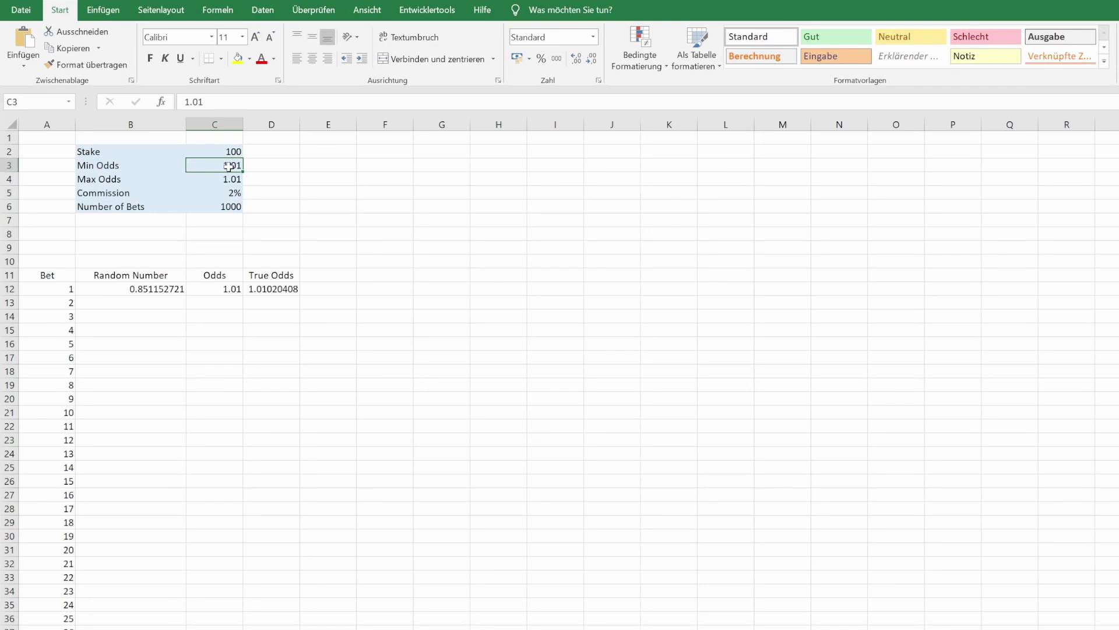
text(1.5)
key(Return)
text(3)
key(Return)
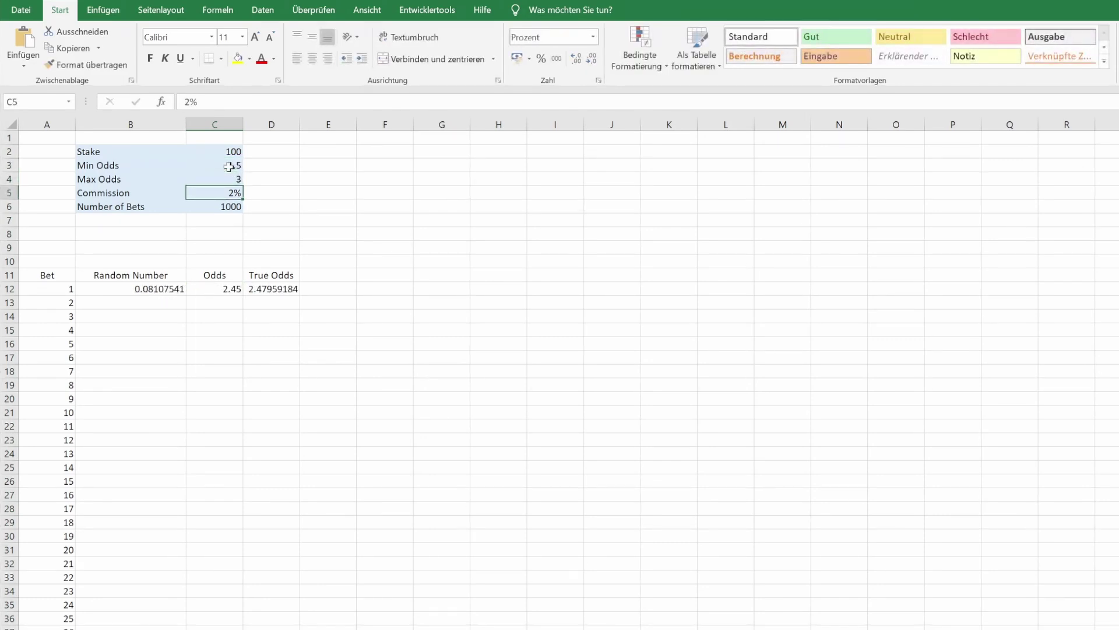
Step: Add a 'P/L' heading in E11 with the WENN profit-or-loss formula in E12, using absolute stake references
click(321, 274)
text(P/L)
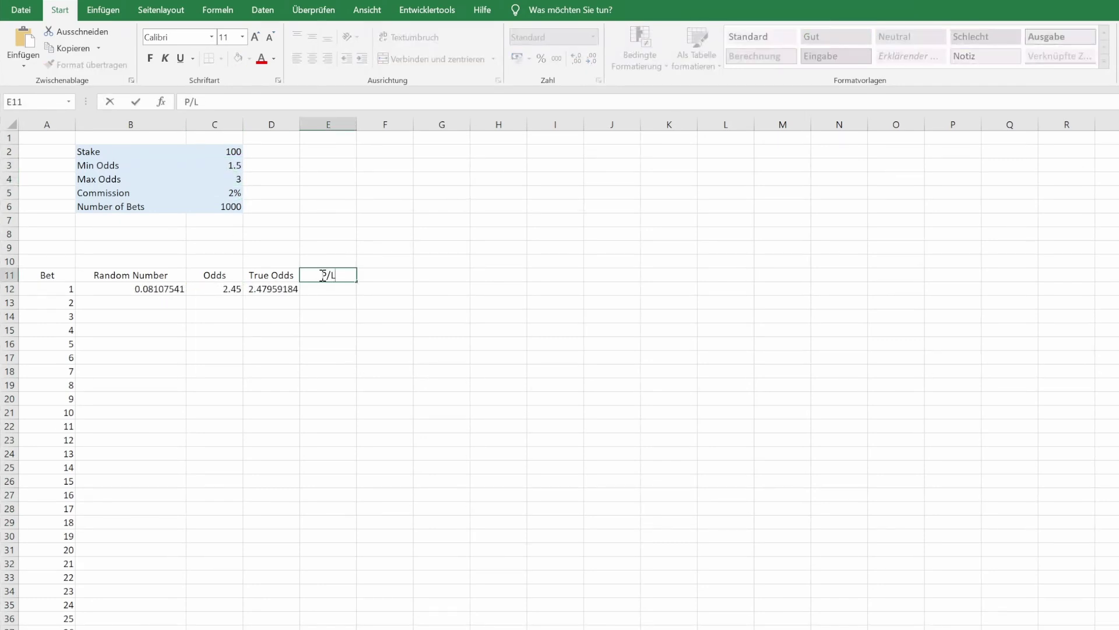
key(Return)
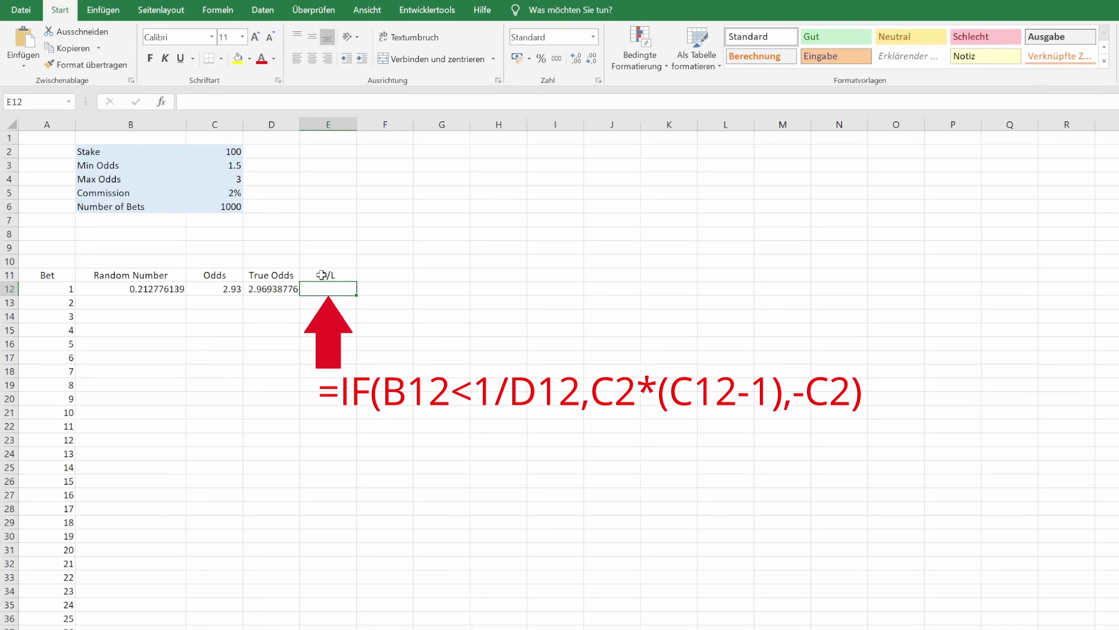
text(=WENN(B12<1/D12;C2*(C12-1);-C2))
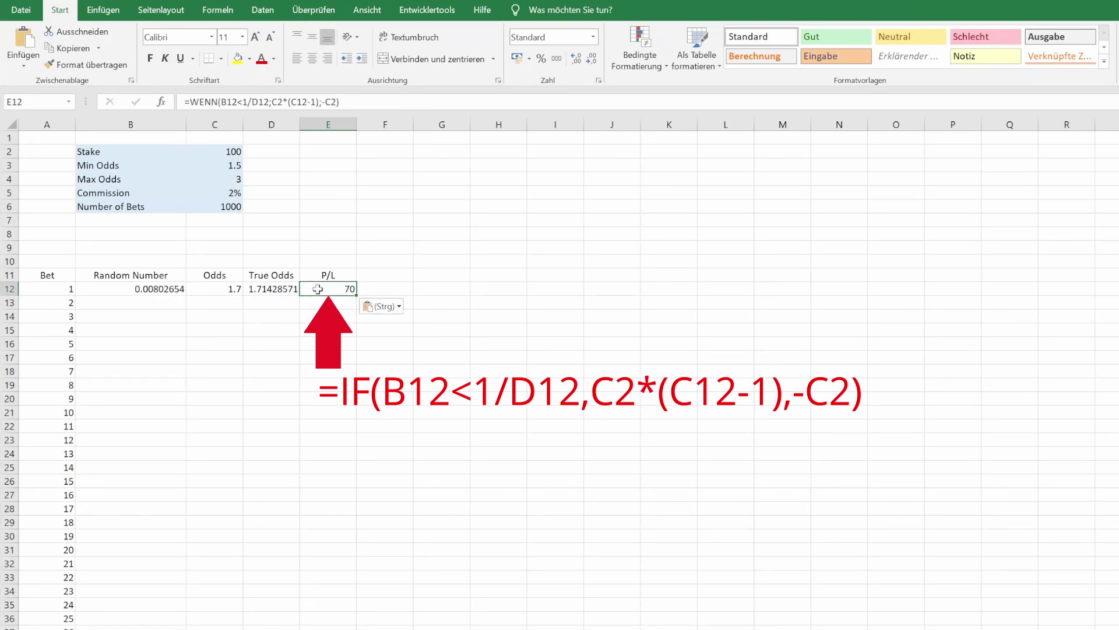
click(279, 100)
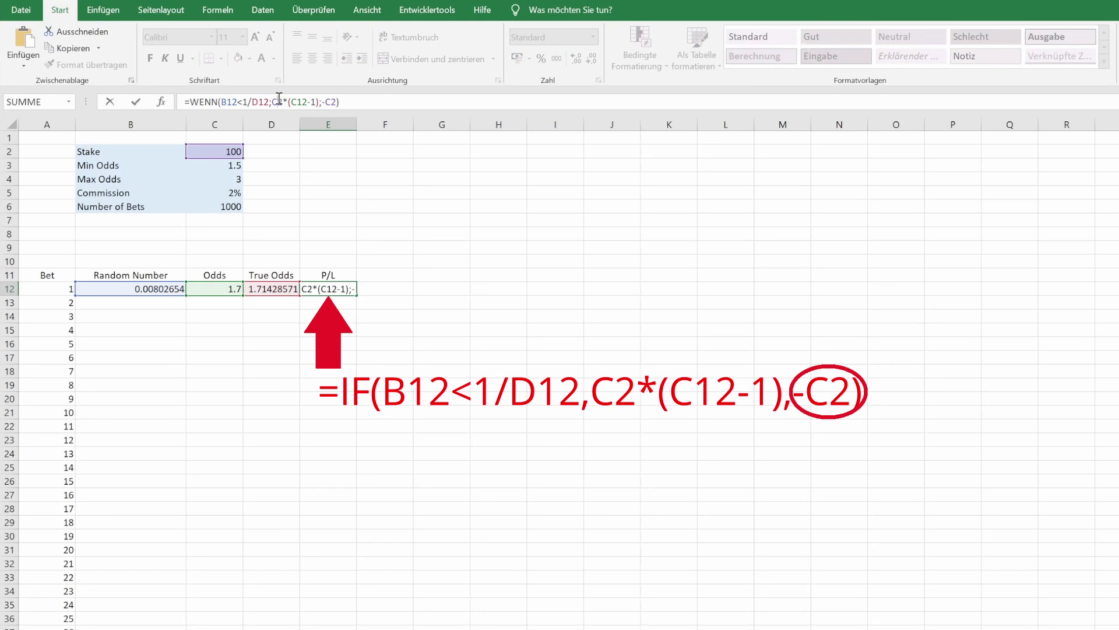
key(F4)
click(343, 101)
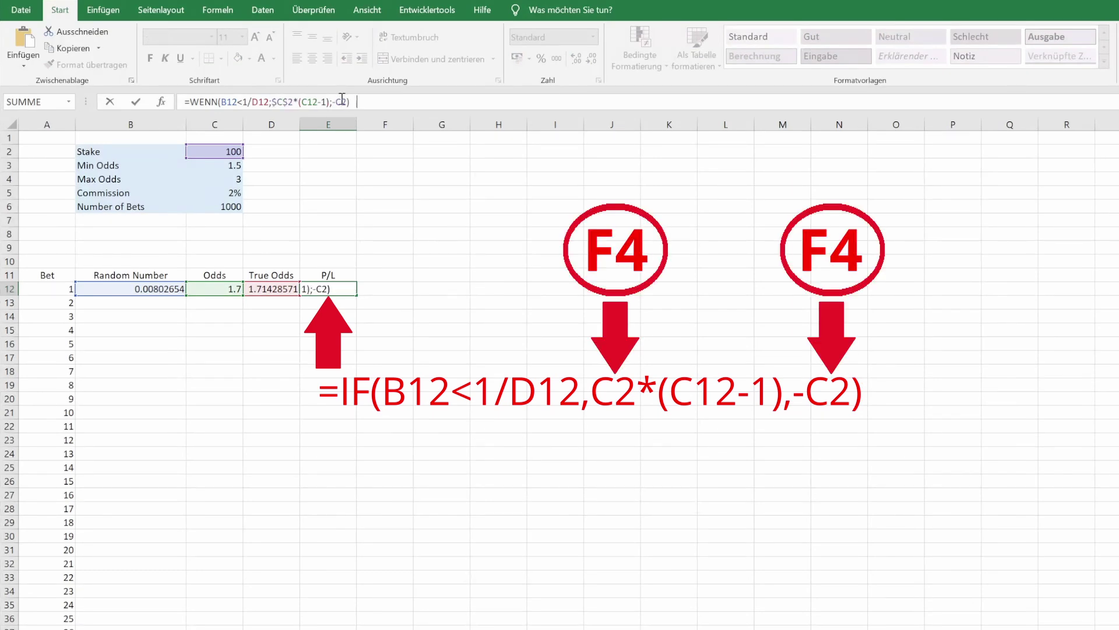
key(F4)
click(370, 100)
key(Return)
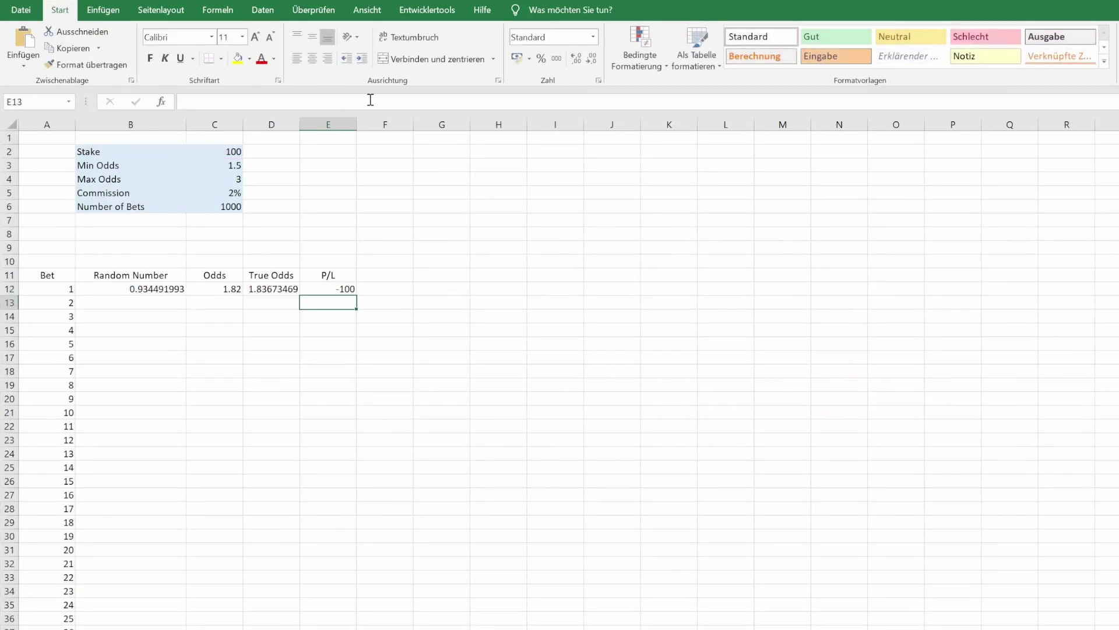
Step: Fill the first bet's formulas down all 1000 bets and format P/L with two decimals
drag(99, 288, 350, 289)
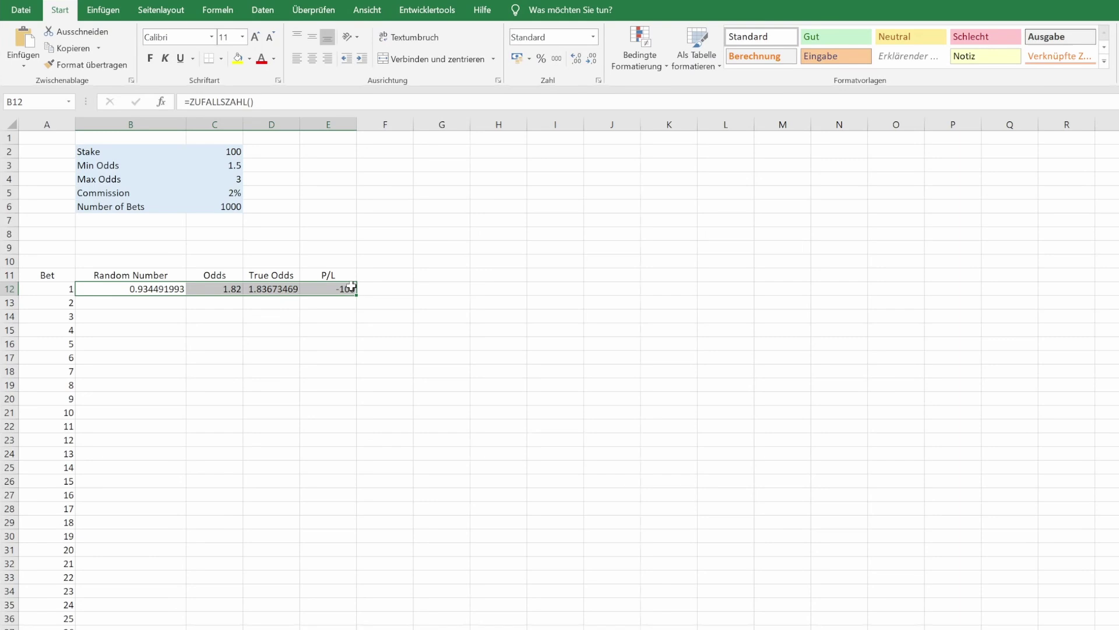
double_click(356, 295)
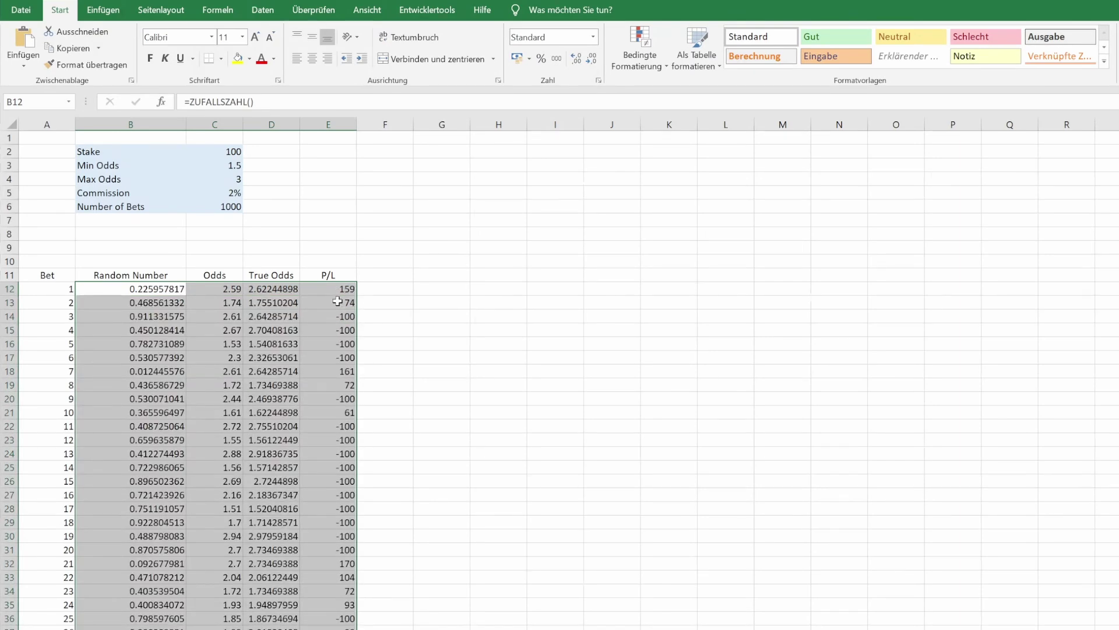
click(333, 123)
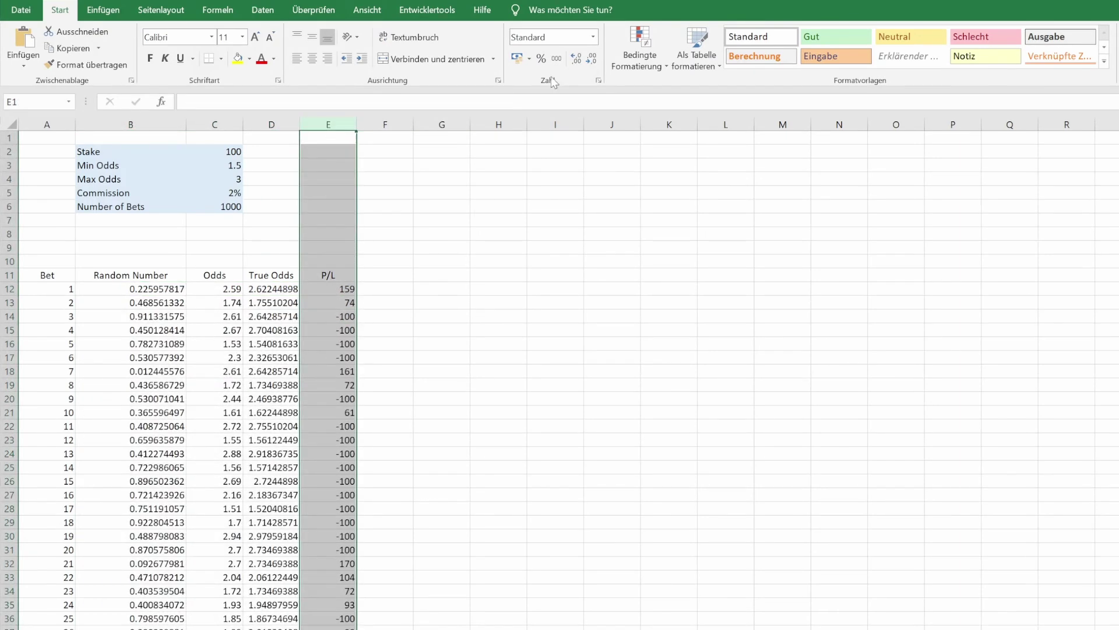
click(557, 58)
Step: Make E13 a running total by adding +E12, and fill it down all bets
double_click(344, 299)
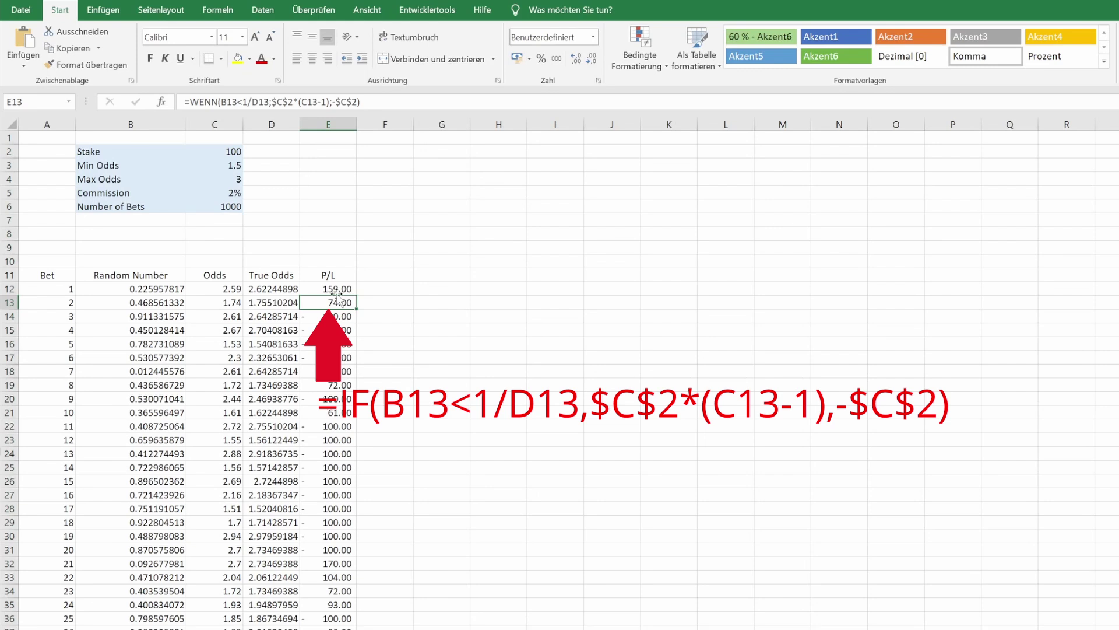
text(+)
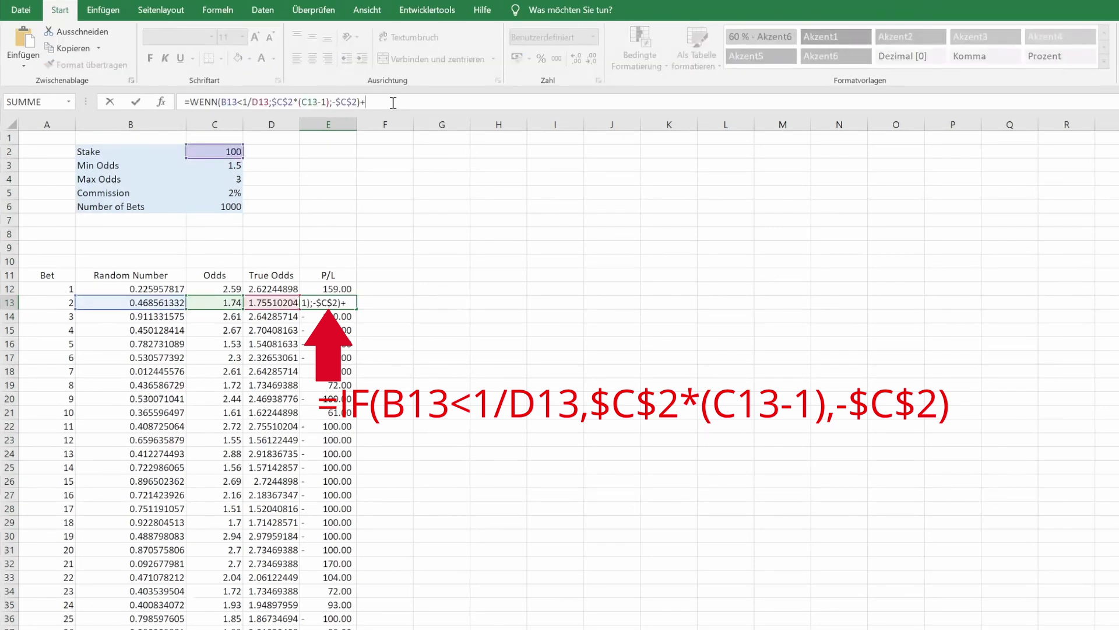
click(339, 289)
key(Return)
click(346, 302)
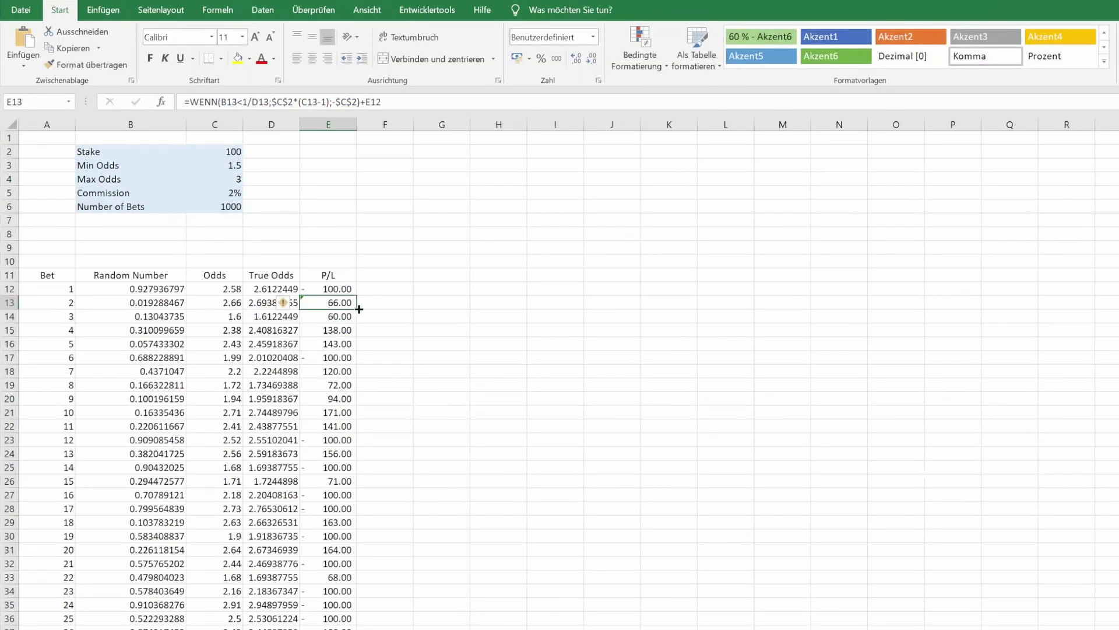
double_click(356, 309)
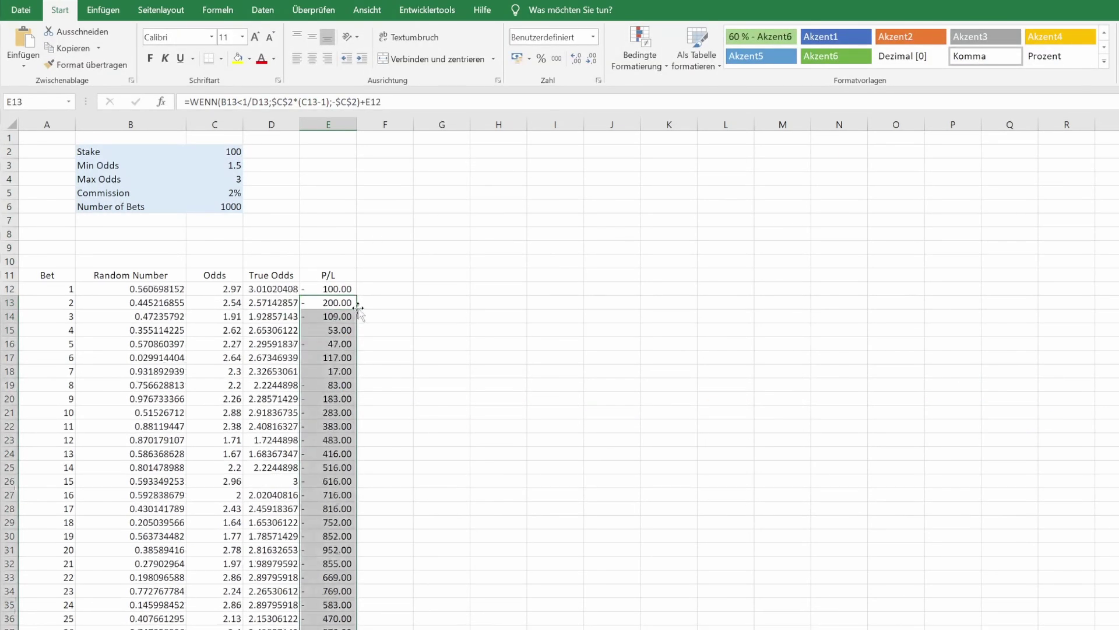
Step: Label E9 'P/L All Bets' and enter =INDEX(E12:E1011;$C$6) in E10
click(315, 248)
text(P/)
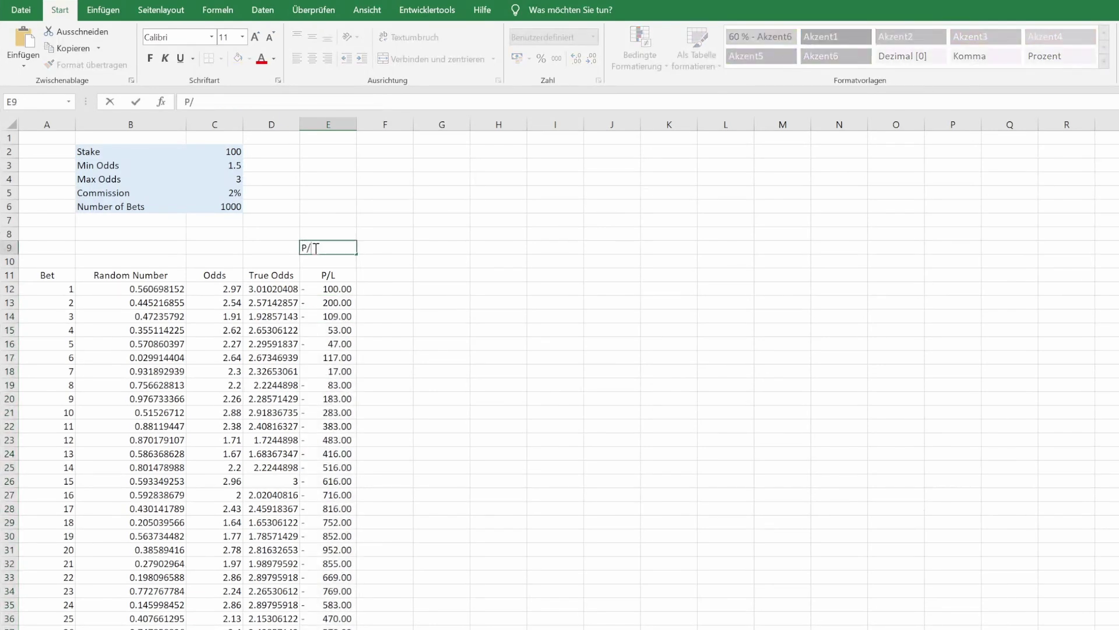
text(L All Bets)
key(Return)
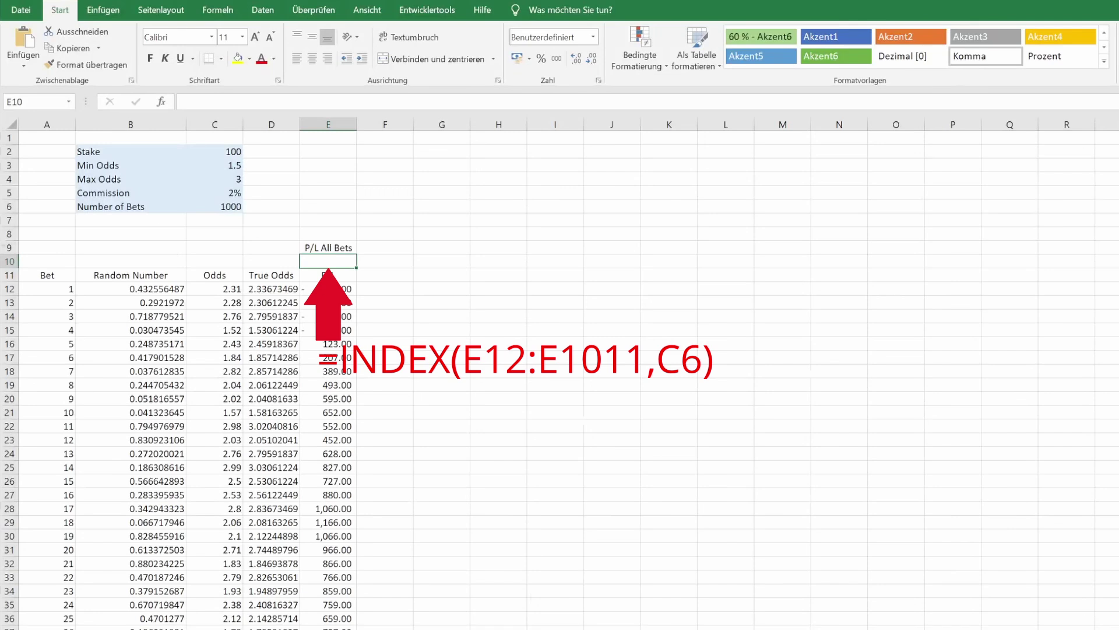
text(=INDEX(E12:E1011;$C$6))
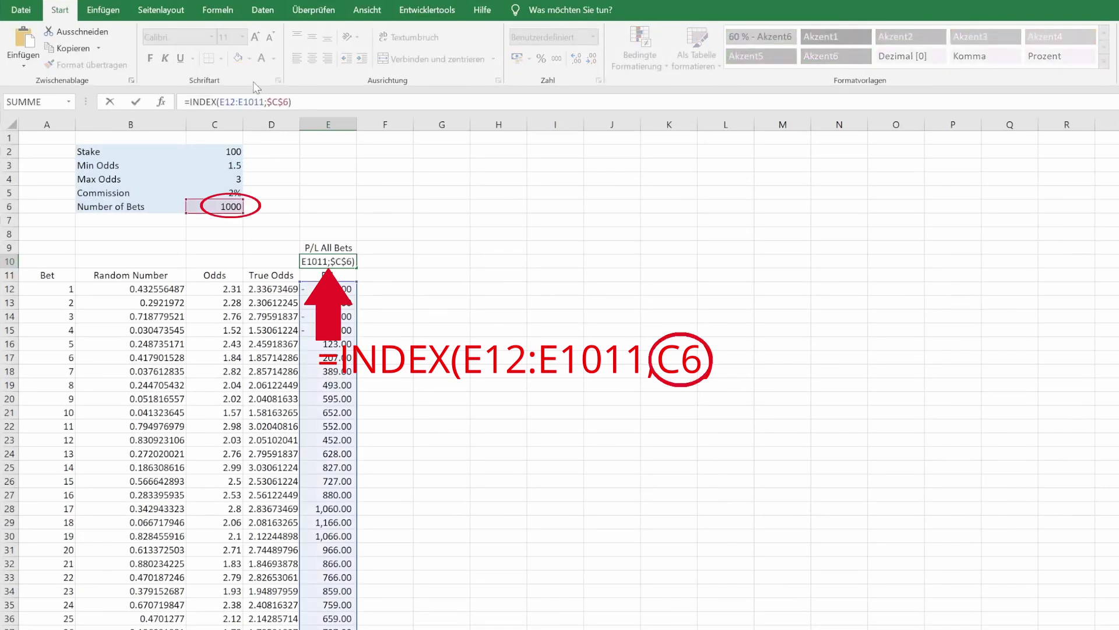
key(Return)
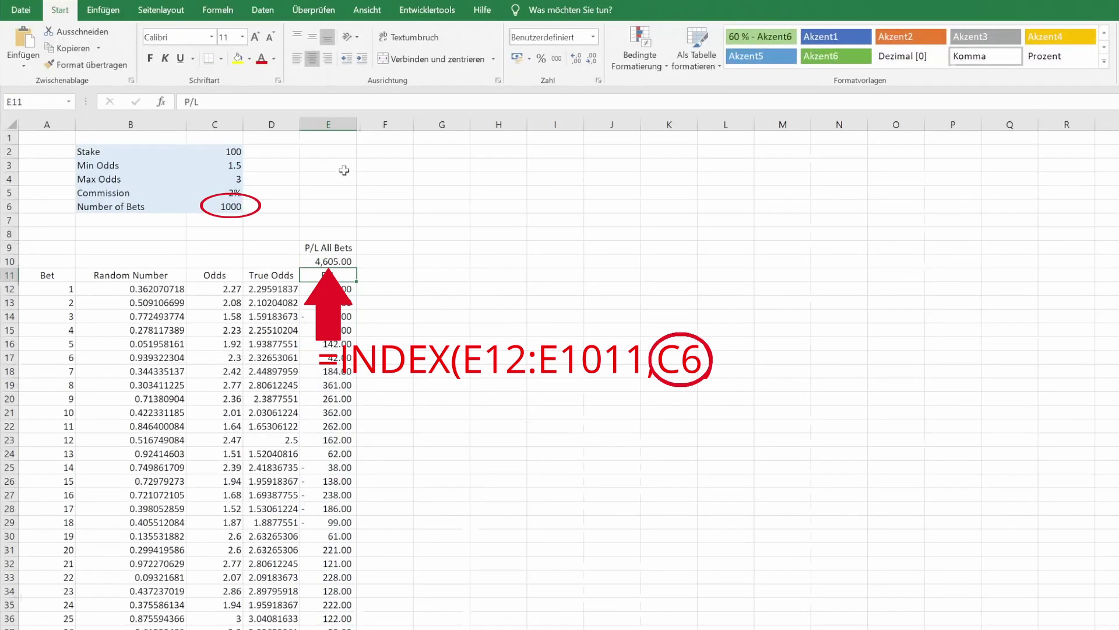
Step: Test the total by setting Number of Bets to 3
click(236, 206)
text(3)
click(319, 216)
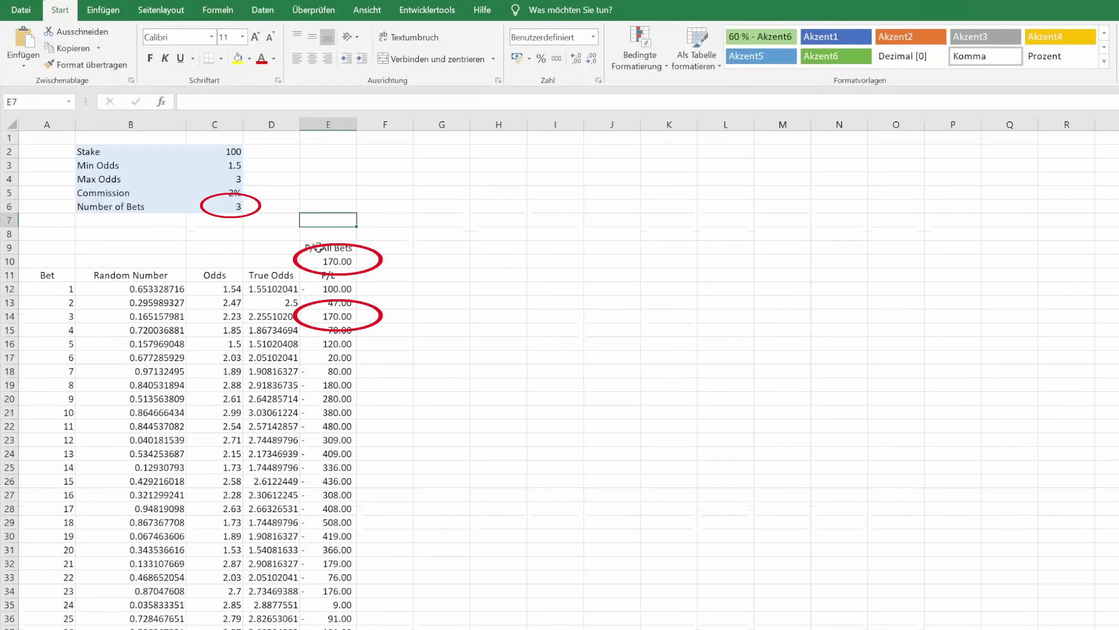
click(230, 207)
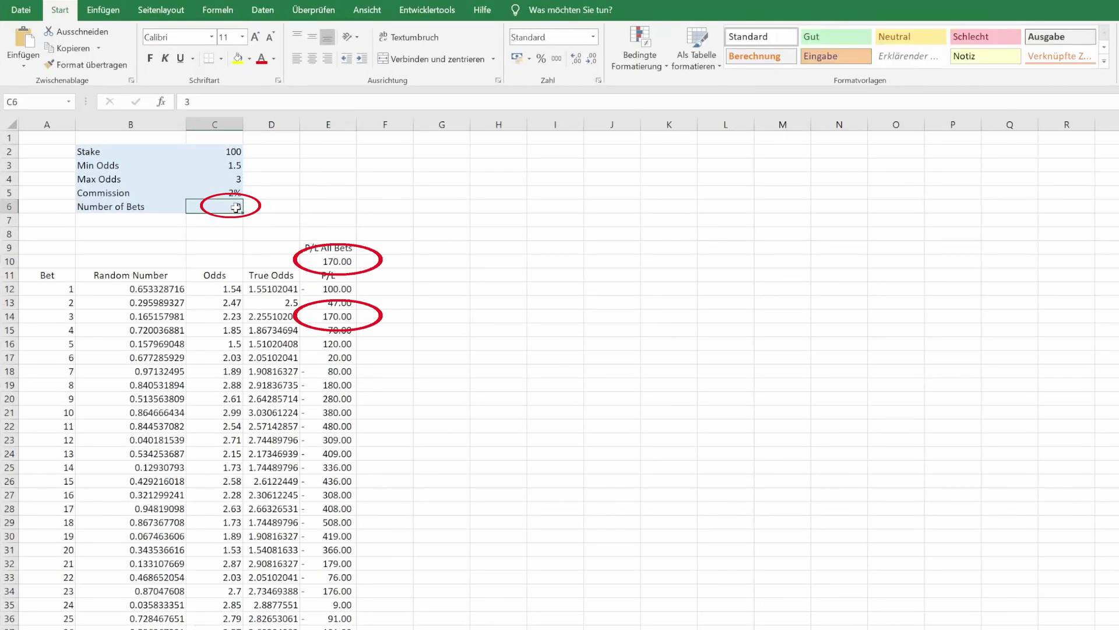
Step: Set the number of bets back to 1000 and select empty cell F8
text(1000)
key(Return)
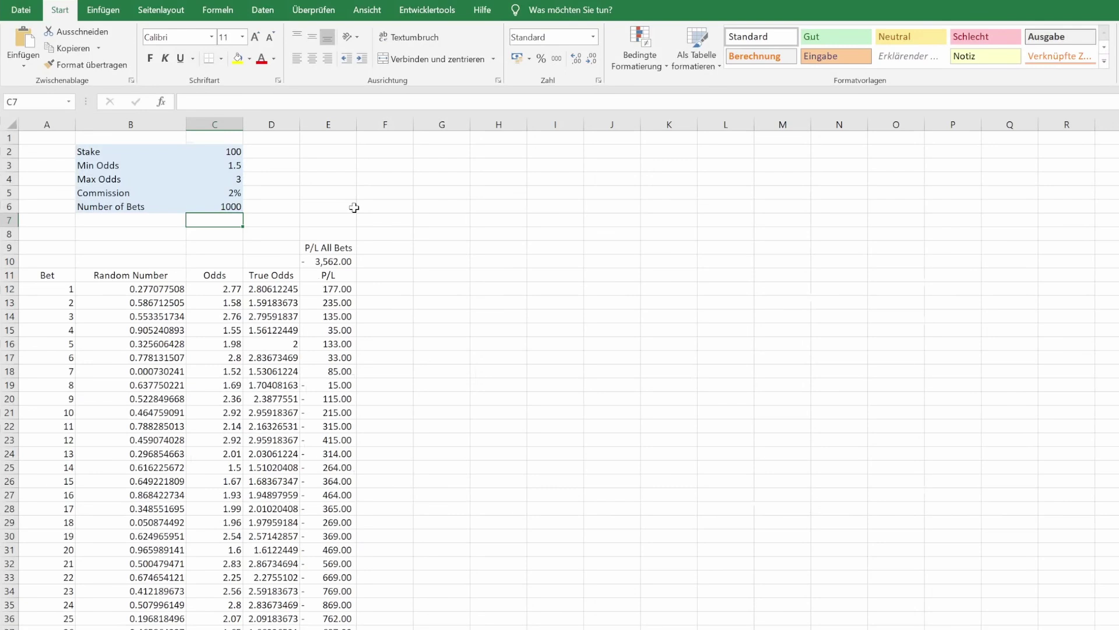
click(389, 234)
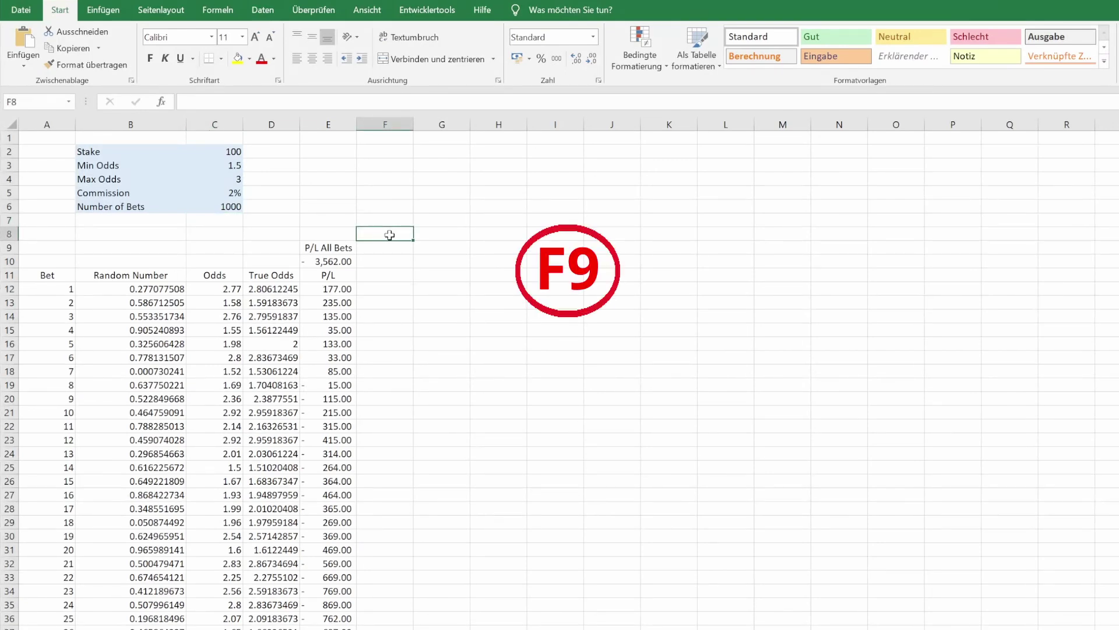
Step: Recalculate the simulation five times as the P/L All Bets total swings between 8,246.00 and -7,429.00
key(F9)
key(F9)
key(F9)
key(F9)
key(F9)
key(F9)
key(F9)
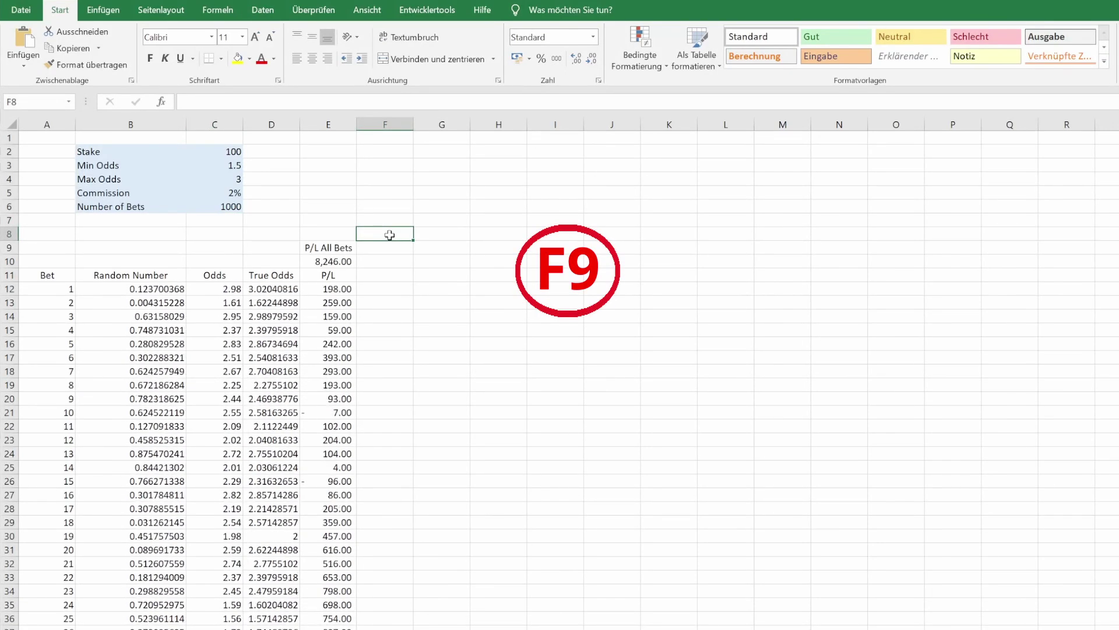
key(F9)
key(F9)
key(F9)
key(F9)
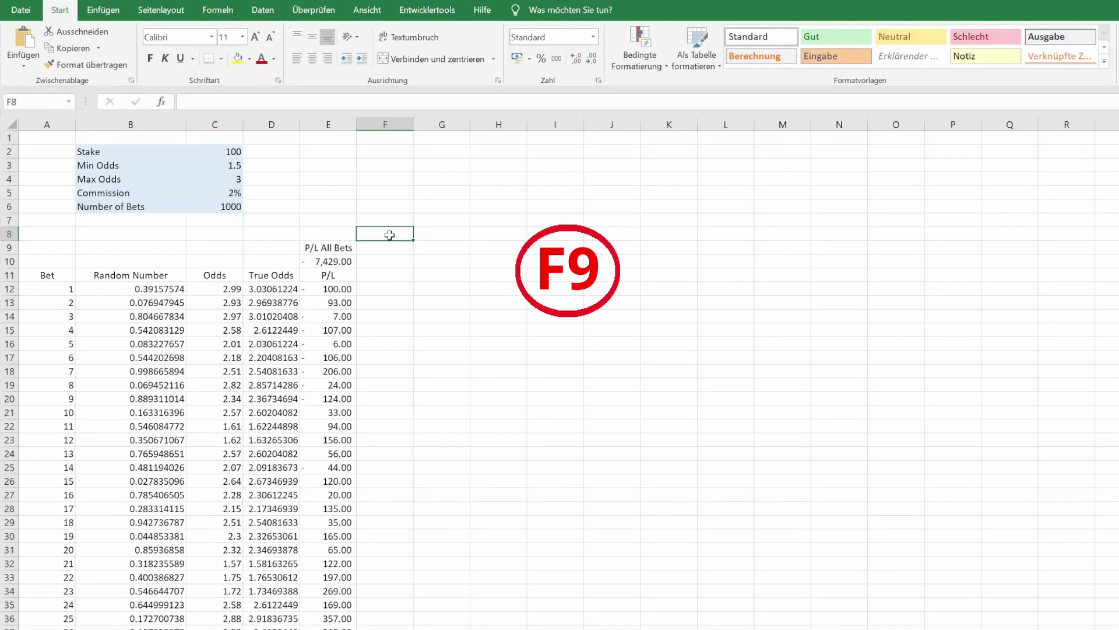
key(F9)
key(F9)
key(F9)
key(F9)
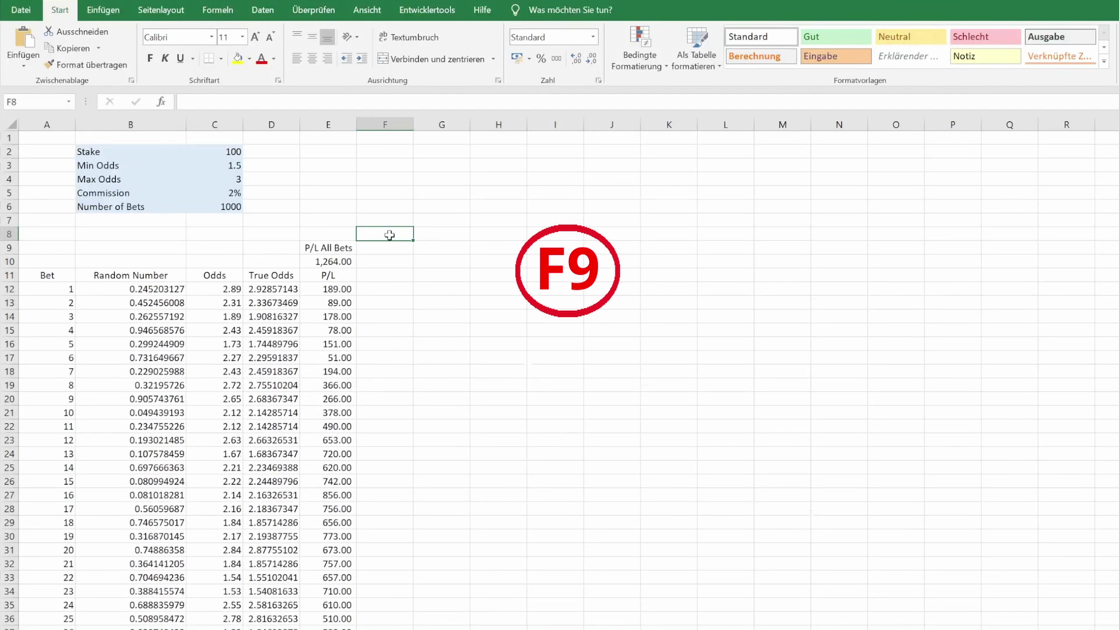
key(F9)
key(F9)
key(F9)
key(F9)
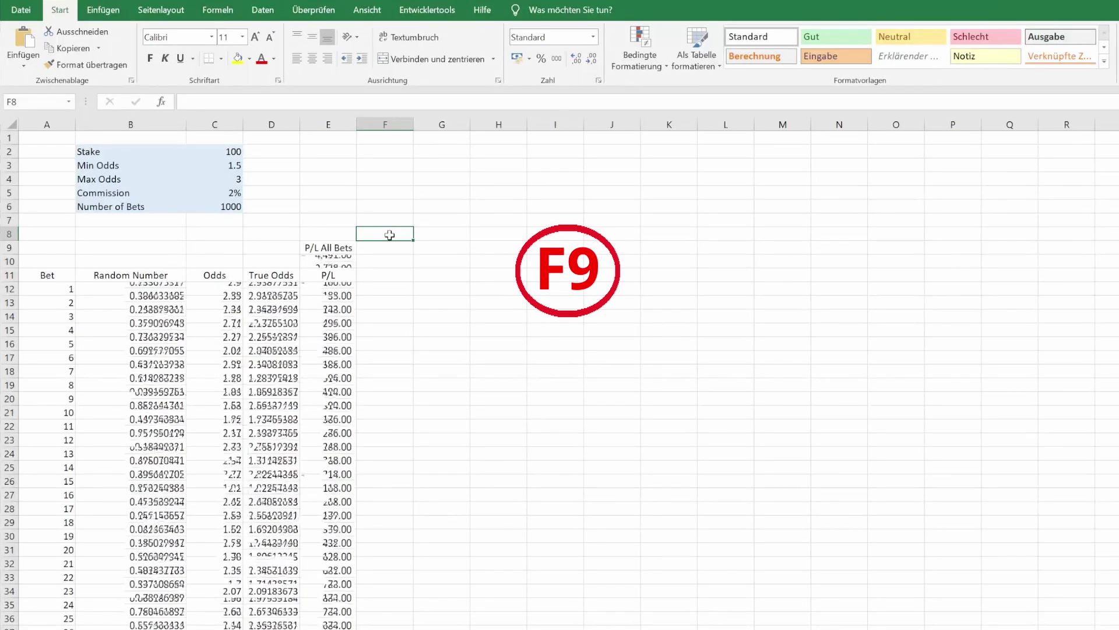
key(F9)
key(F9)
key(F9)
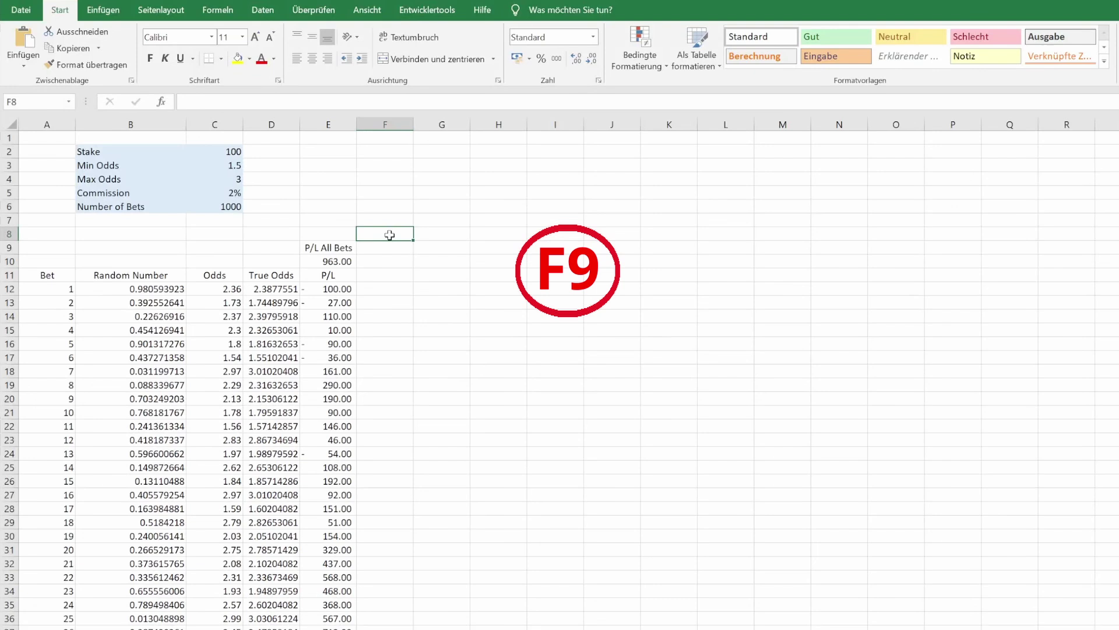
Step: Label F8 'Run', number the runs starting 1, 2, and copy the total formula under each run
text(Run)
key(Return)
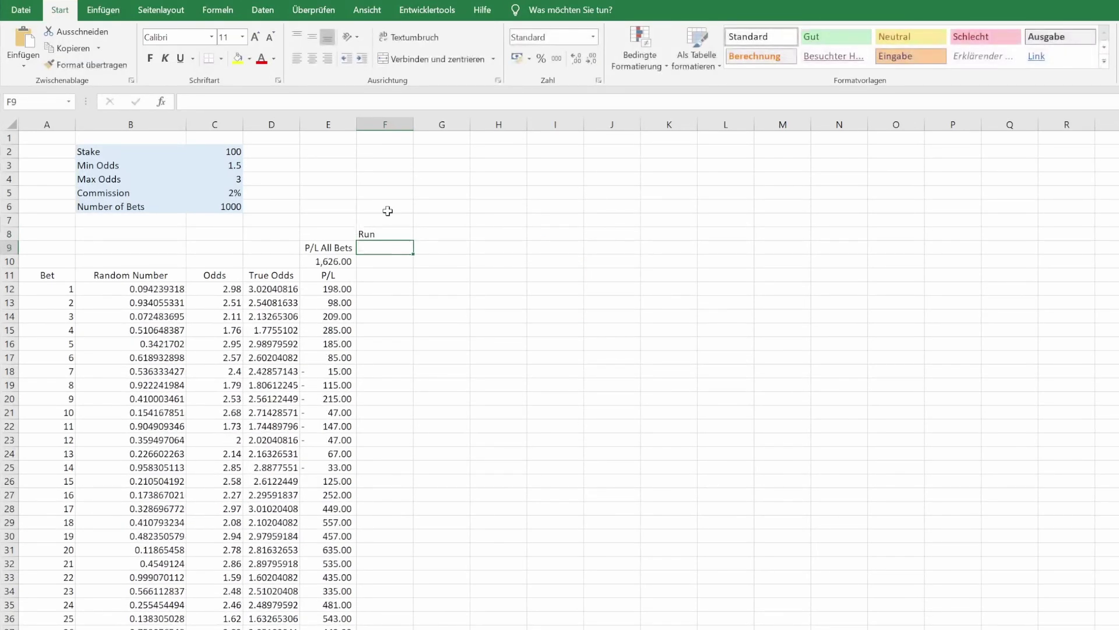
text(1)
key(Tab)
text(2)
key(Tab)
drag(388, 245, 1116, 250)
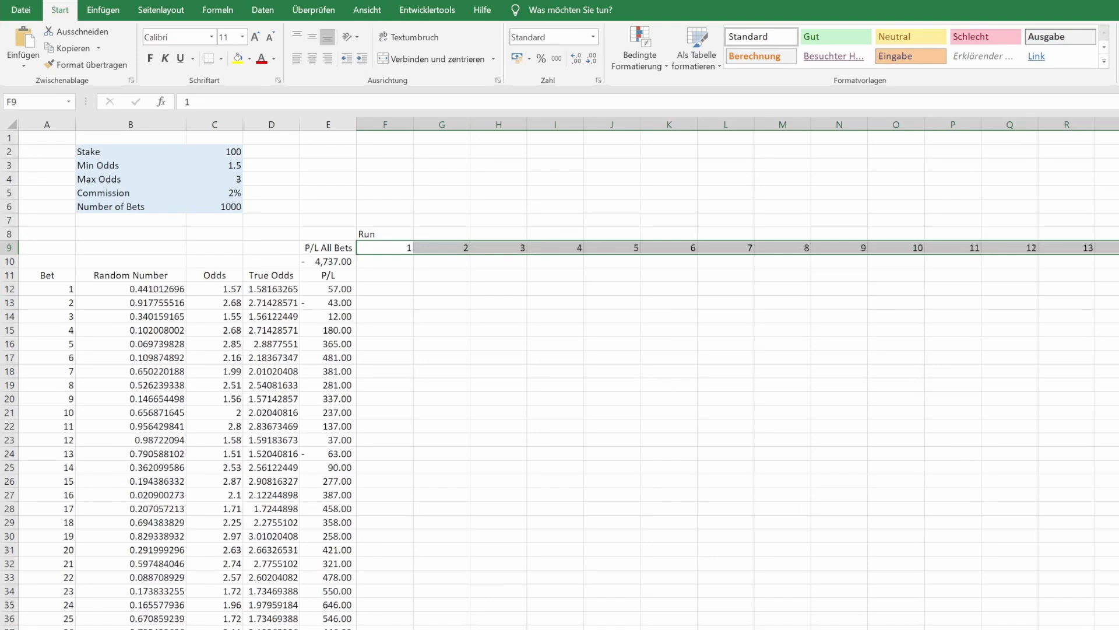
click(352, 263)
key(ctrl+r)
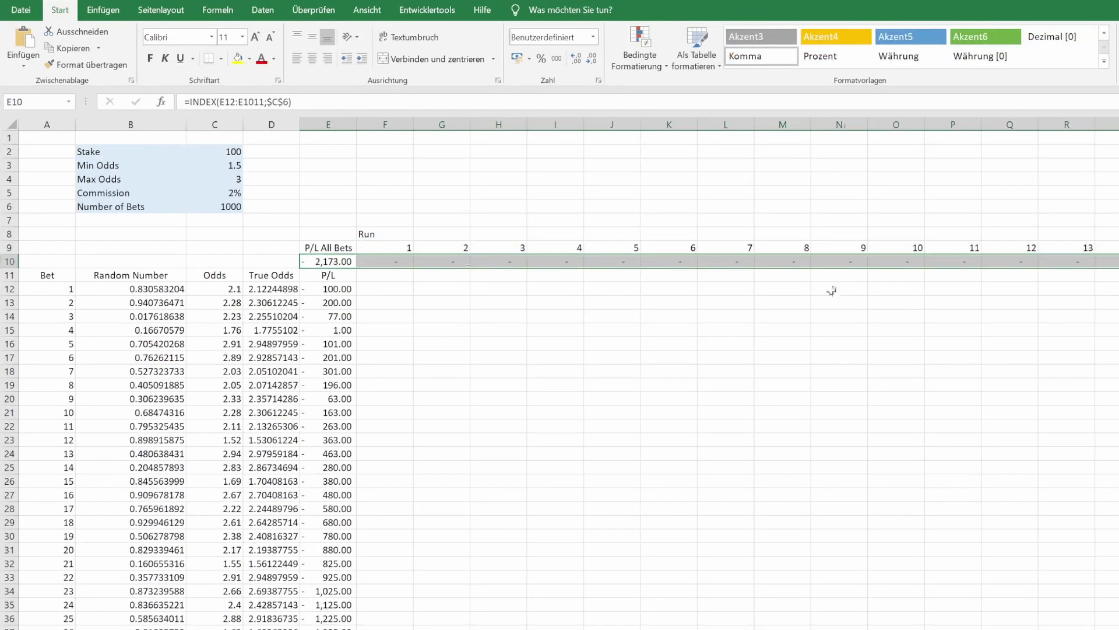
Step: Copy the first bet's P/L formula from E12 into F12
click(350, 290)
drag(378, 105, 90, 104)
key(ctrl+c)
key(Escape)
click(385, 289)
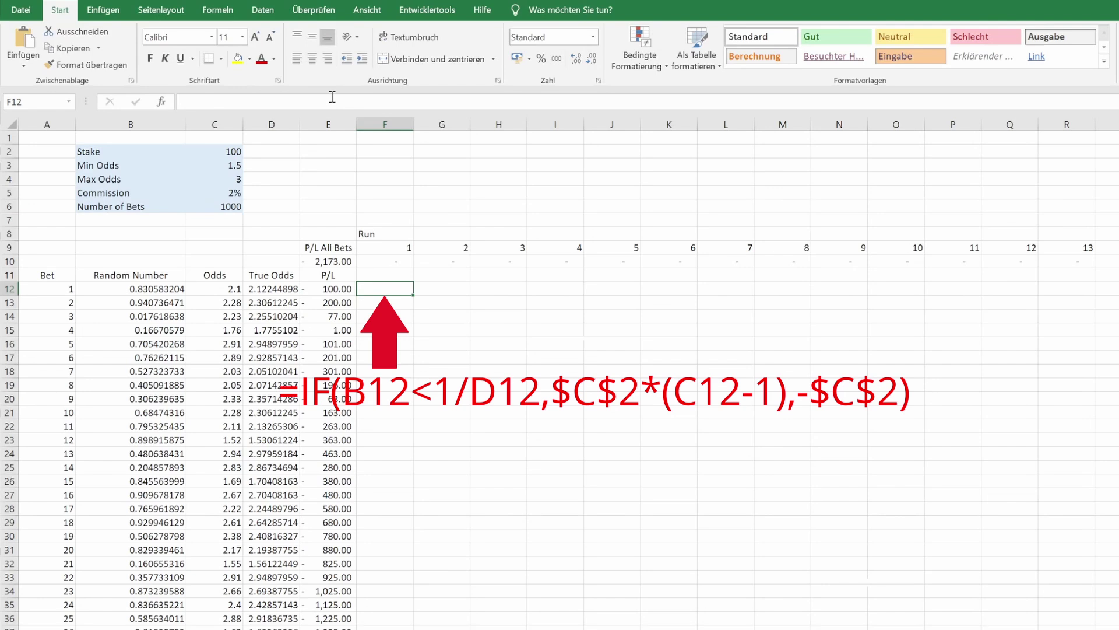
click(332, 99)
key(ctrl+v)
key(Return)
Step: Replace the B12 reference in F12 with ZUFALLSZAHL() for its own random draw
click(385, 289)
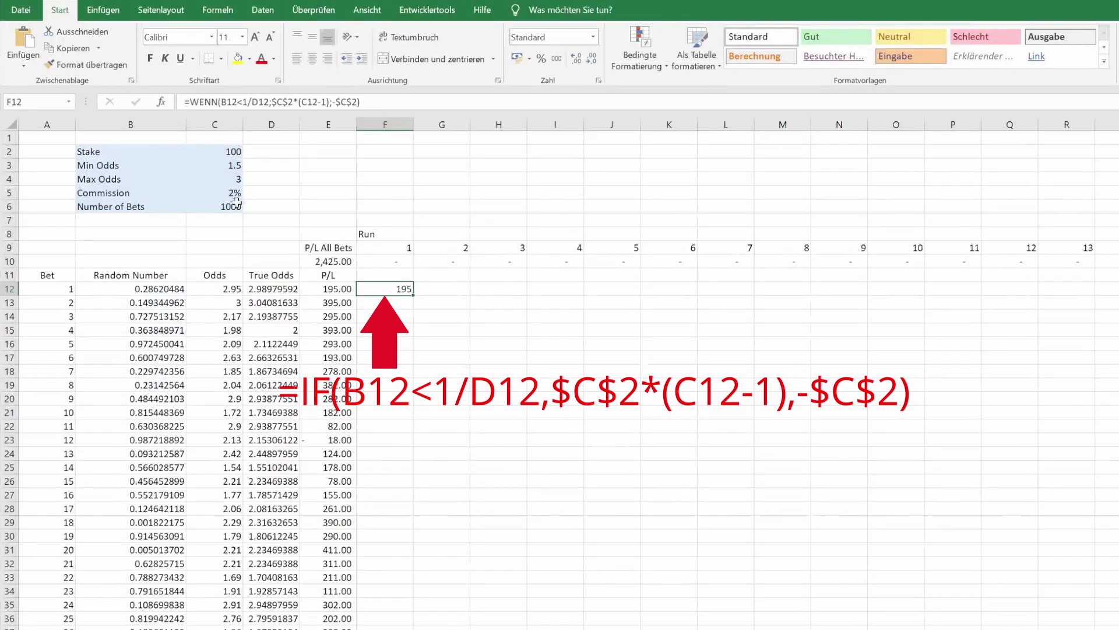
double_click(238, 101)
text(Zufa)
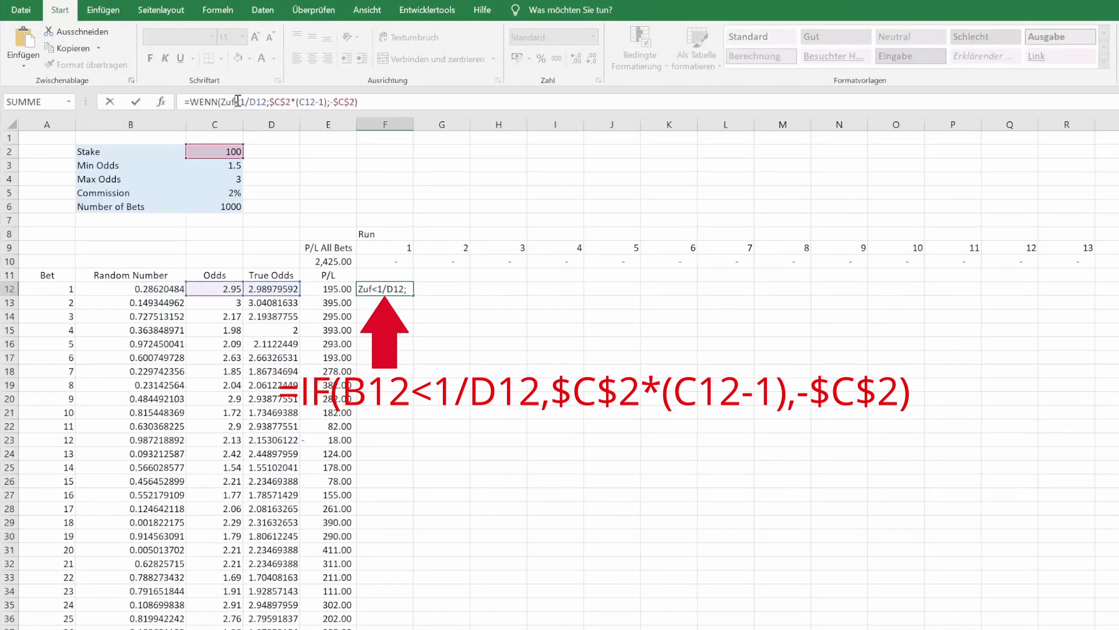
key(Tab)
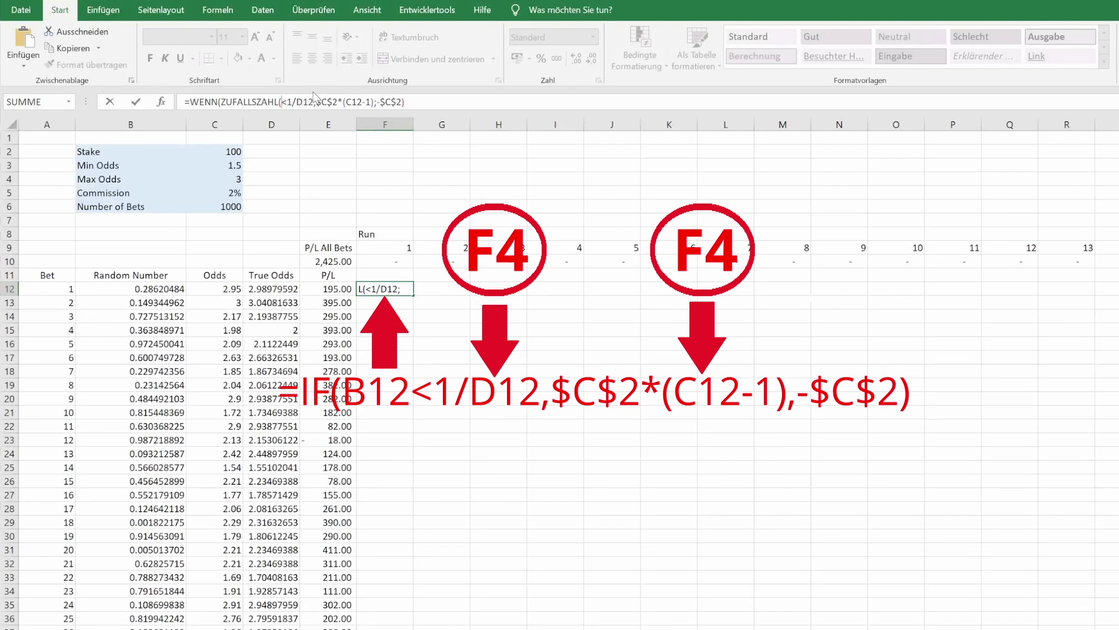
text())
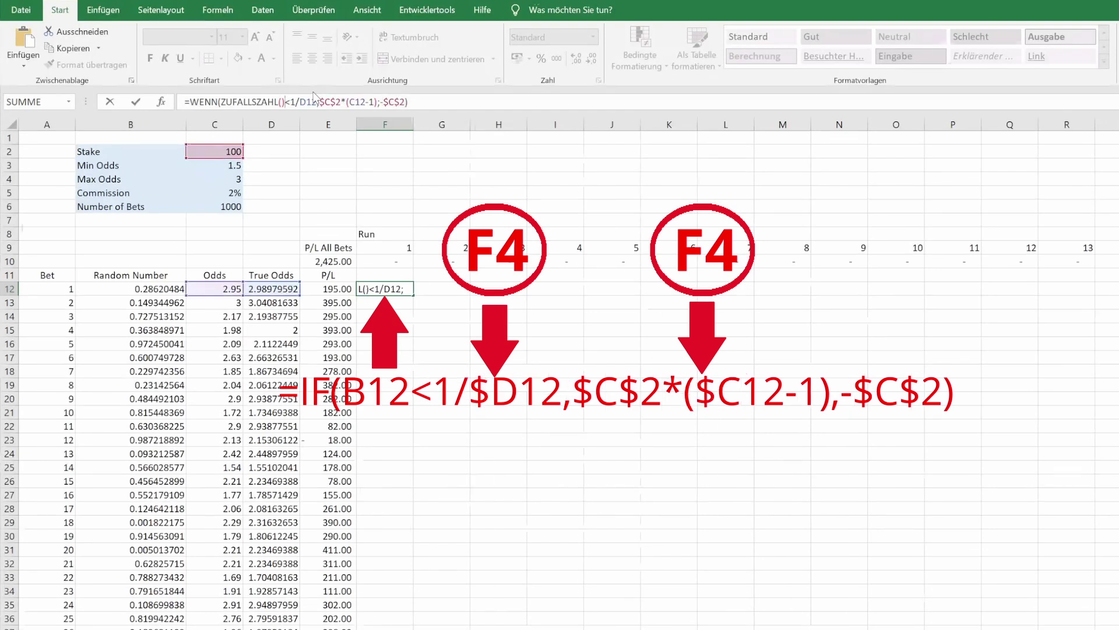
key(ctrl+Return)
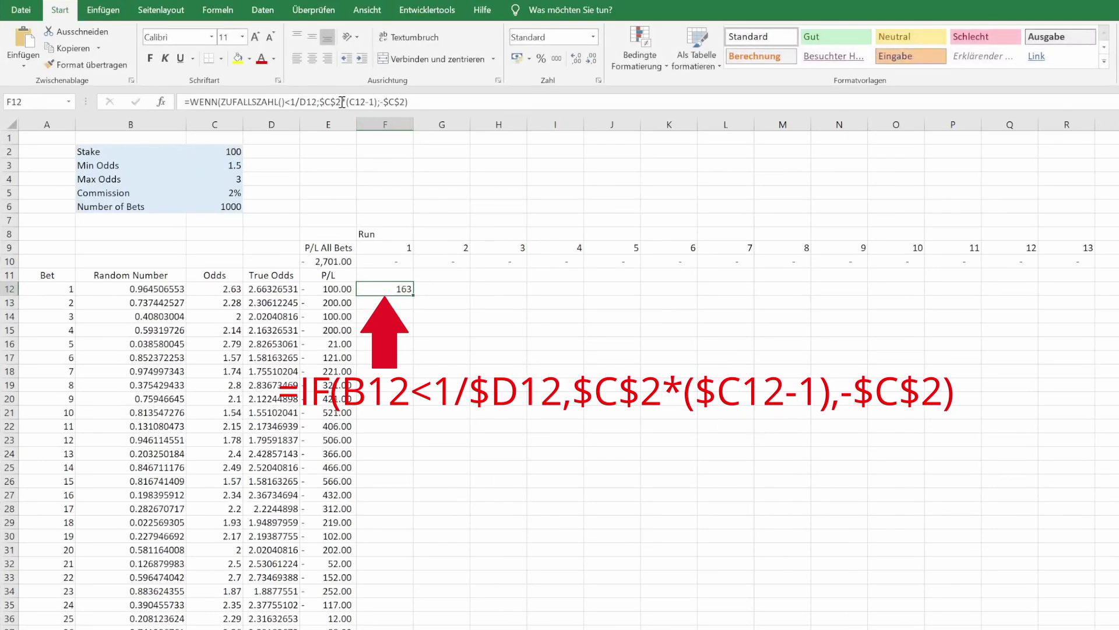
Step: Lock F12's odds references to their columns as $D12 and $C12
click(308, 102)
key(F4)
key(F4)
key(F4)
click(364, 102)
key(F4)
key(F4)
key(F4)
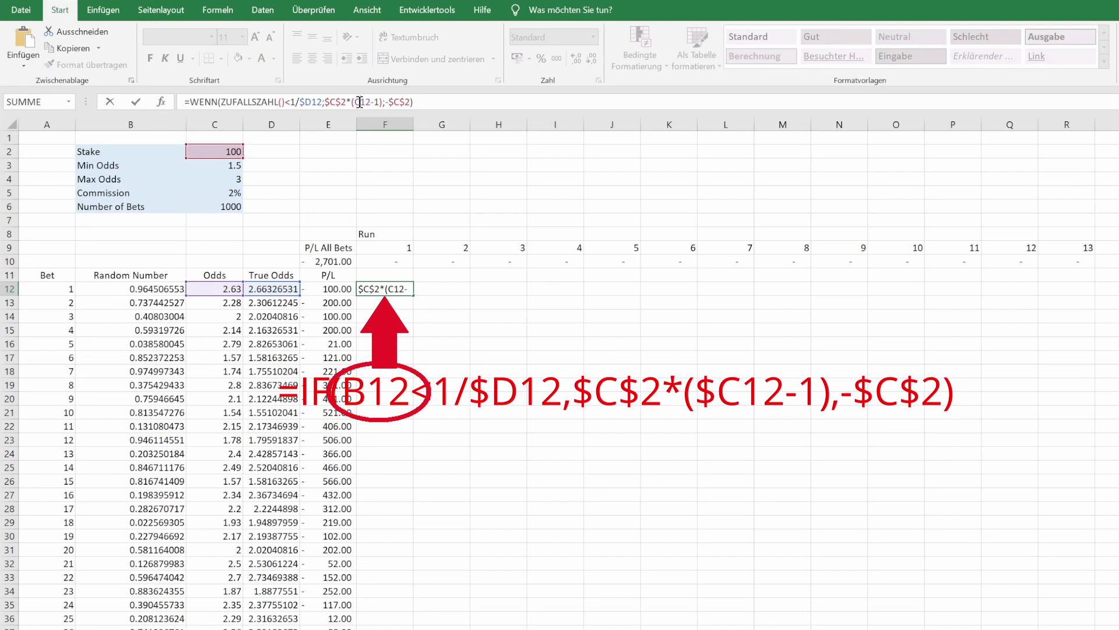
key(ctrl+Return)
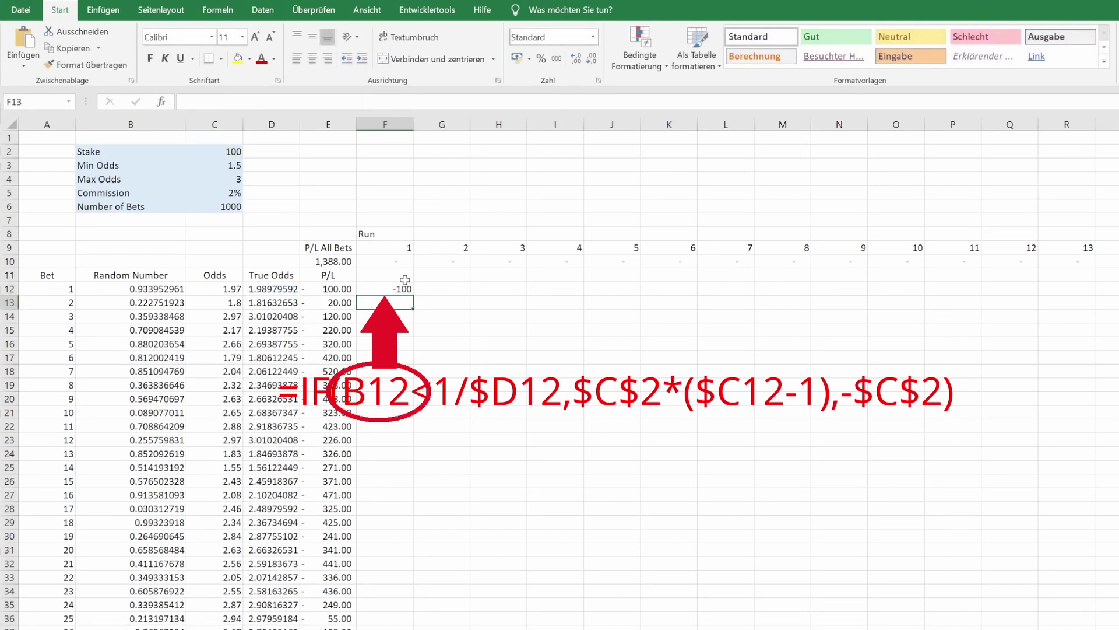
Step: Append +F11 to F12's formula to make it cumulative
click(483, 104)
text(+)
click(390, 263)
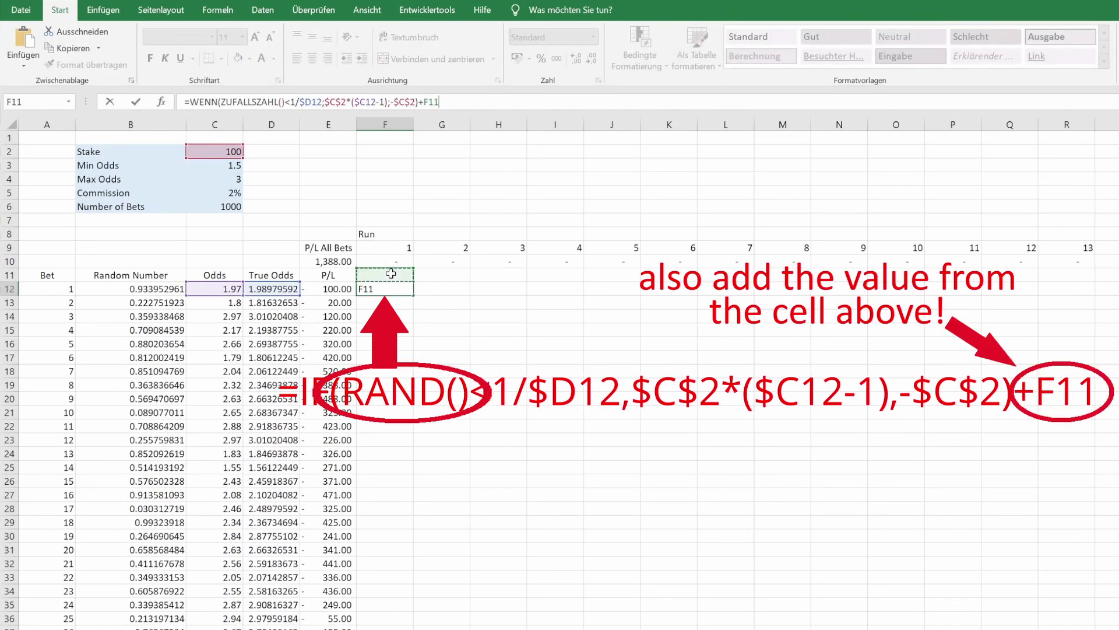
key(Return)
Step: Fill F12's formula across to Y12 and down all 1000 bets
click(407, 284)
drag(414, 296, 1118, 298)
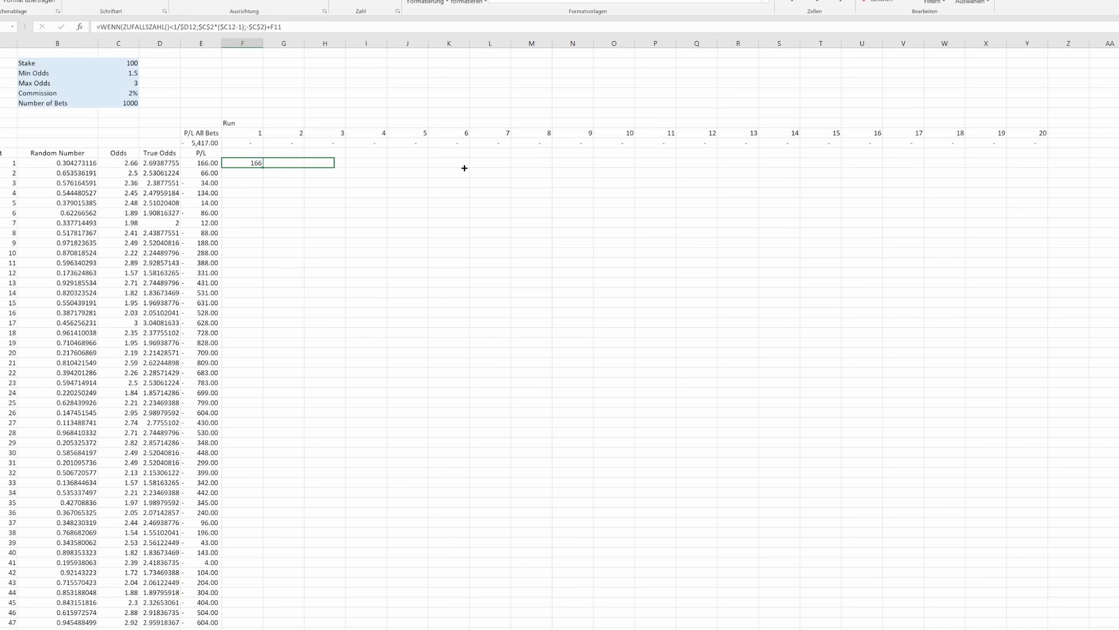
double_click(1050, 167)
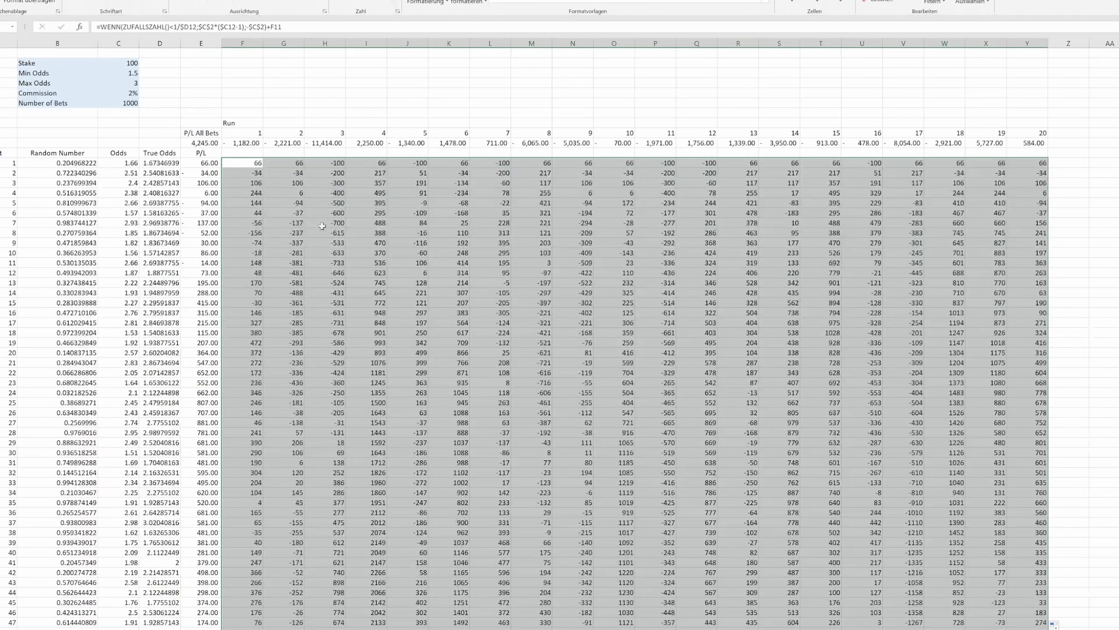
Step: Select the run results from F12 to the last bet in column Y
click(256, 181)
click(250, 163)
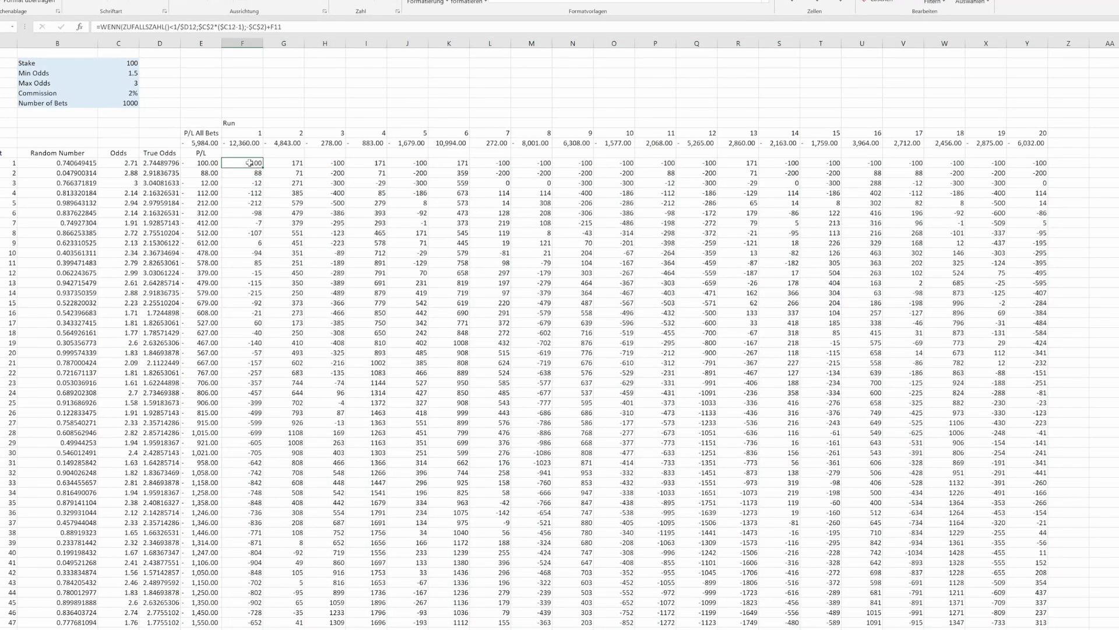
key(ctrl+shift+Down)
key(ctrl+shift+Right)
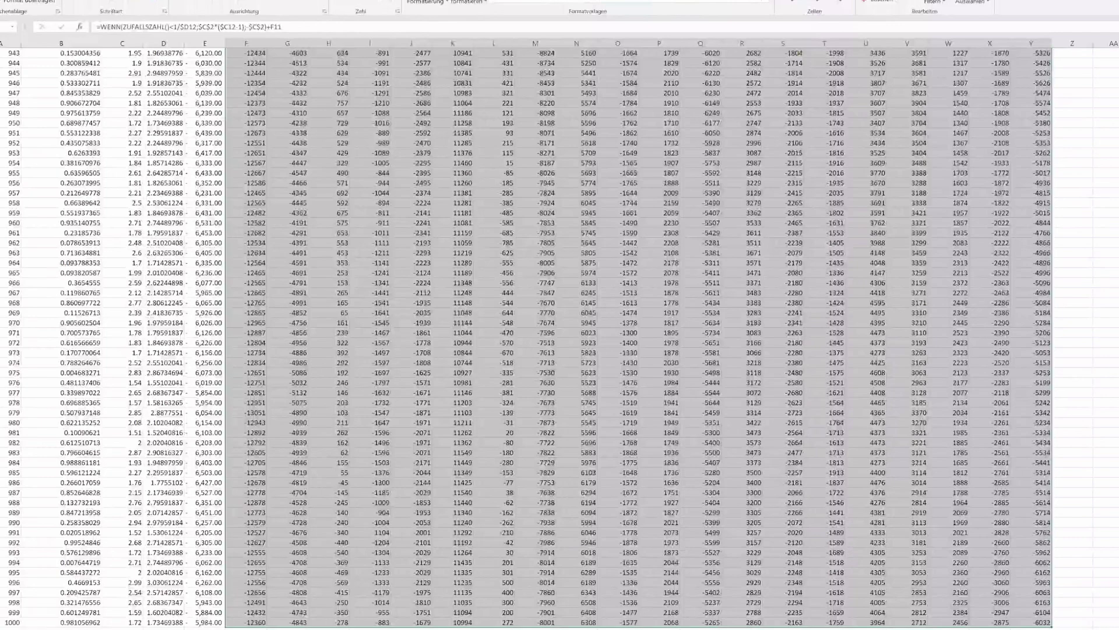
scroll(183, 125, up, 20)
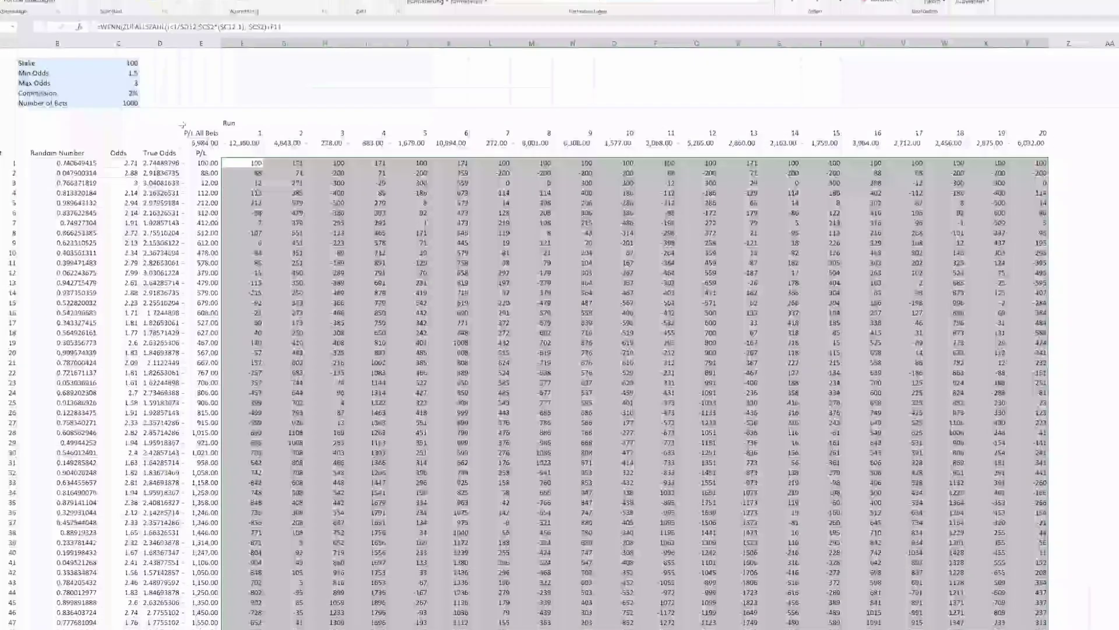
Step: Insert a line chart of the 20 runs and enlarge it over columns E–Z
click(318, 2)
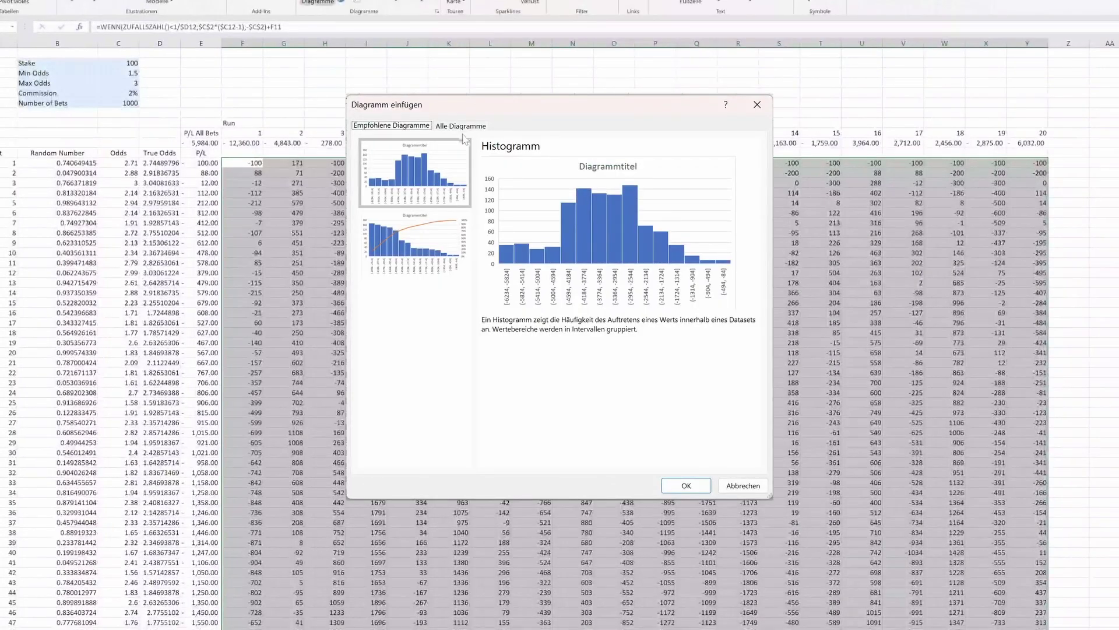
click(461, 126)
click(399, 196)
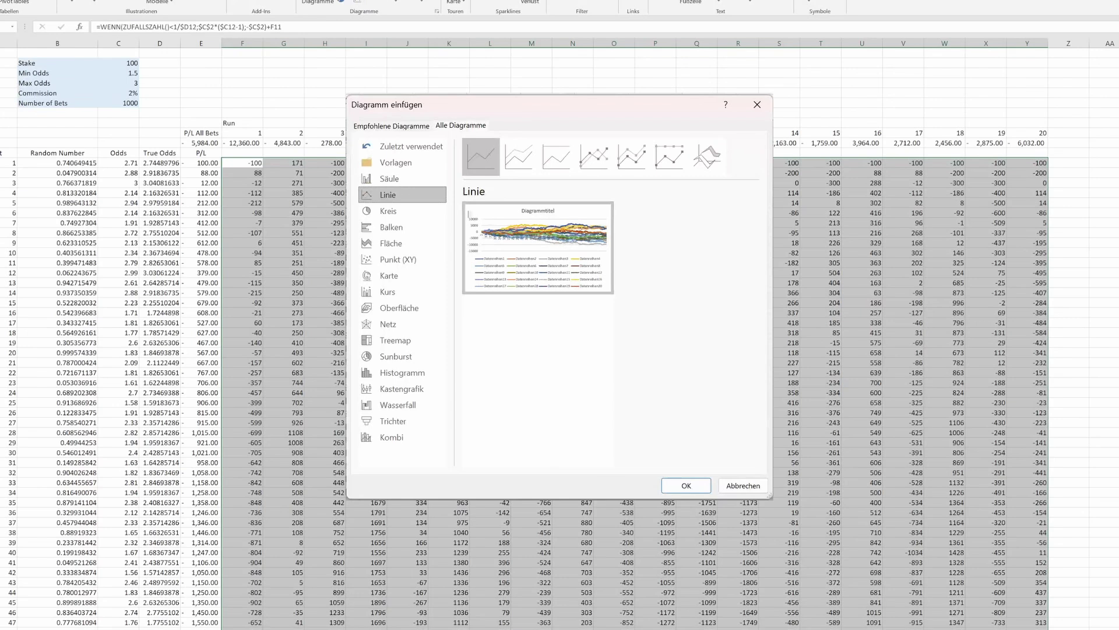
click(686, 486)
drag(511, 270, 201, 83)
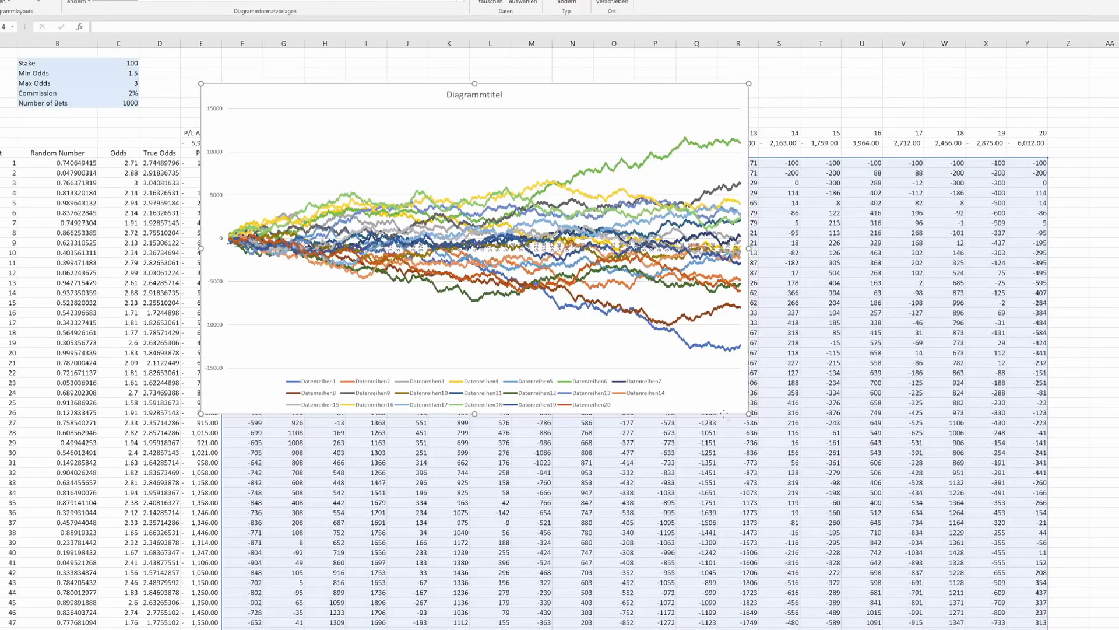
drag(749, 413, 1088, 589)
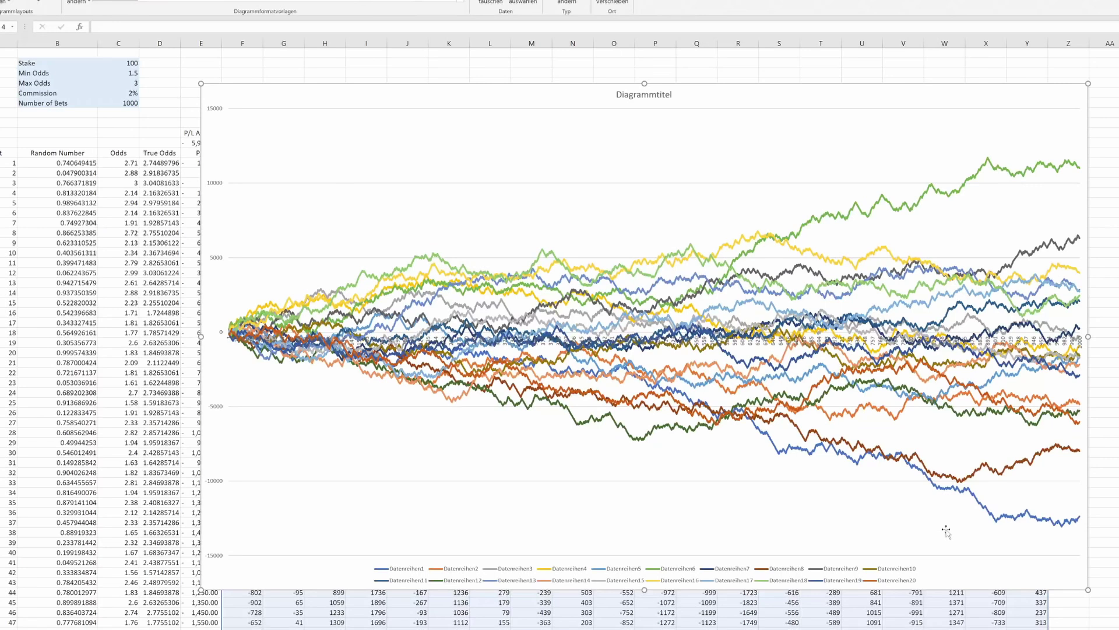
Step: Recalculate four times so the 20 chart lines redraw with fresh random paths
key(F9)
key(F9)
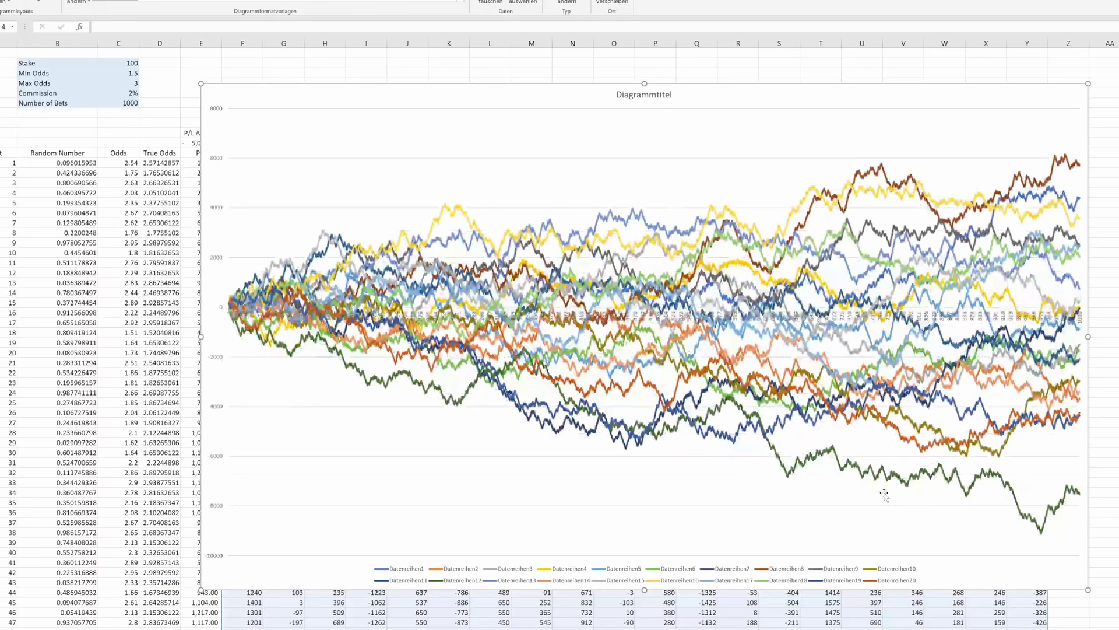
key(F9)
key(F9)
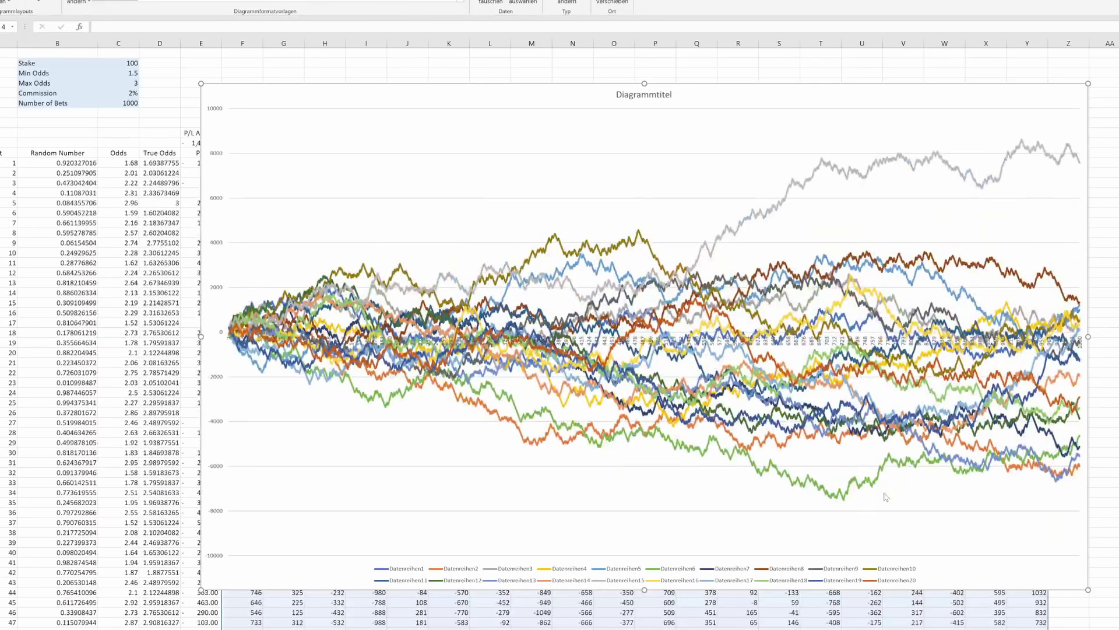
key(F9)
key(F9)
key(F9)
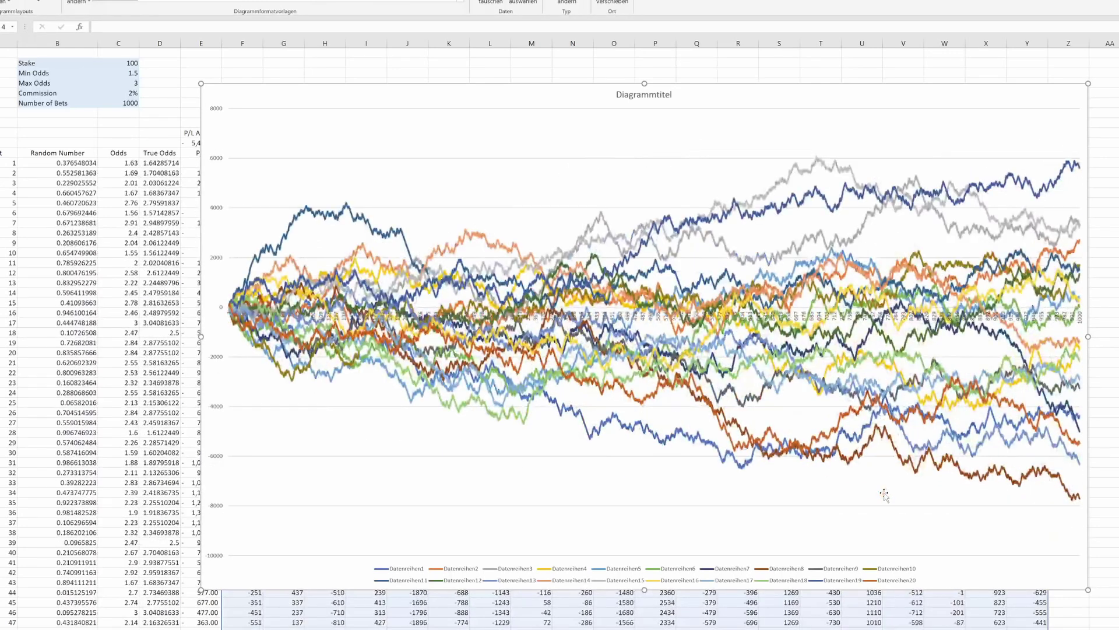
key(F9)
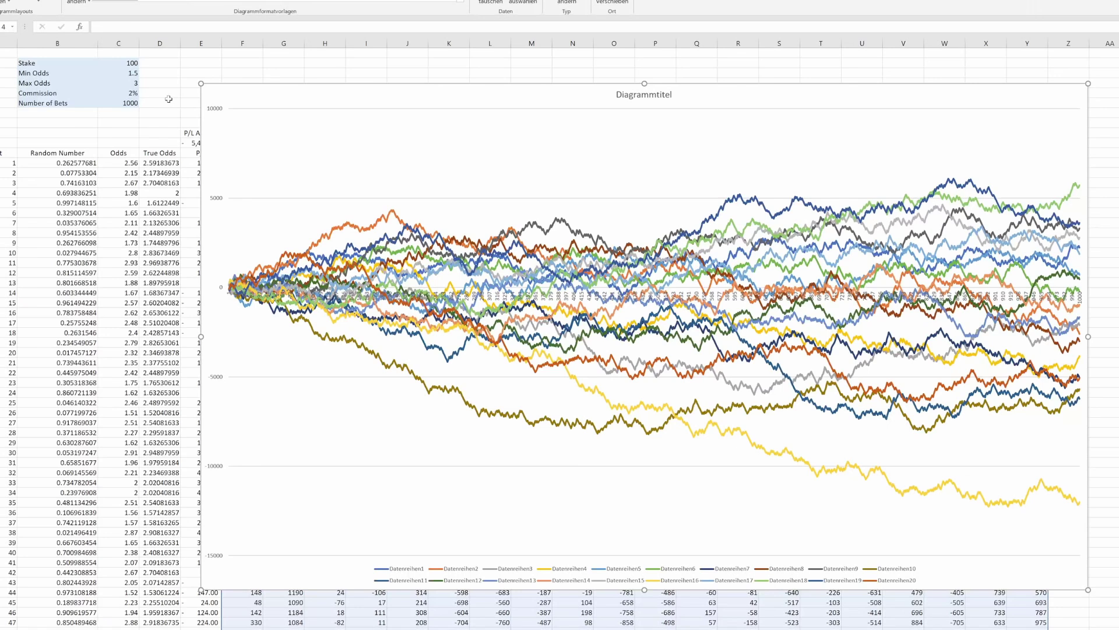
click(129, 94)
Step: Set the Commission to -30%
key(BackSpace)
text(-)
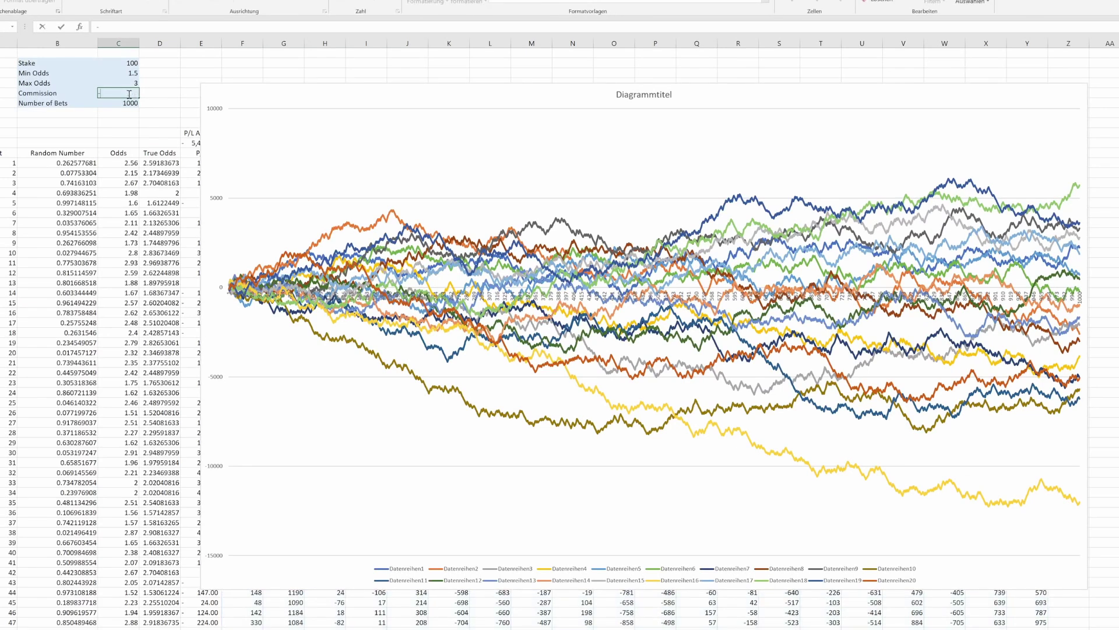
text(30)
key(Return)
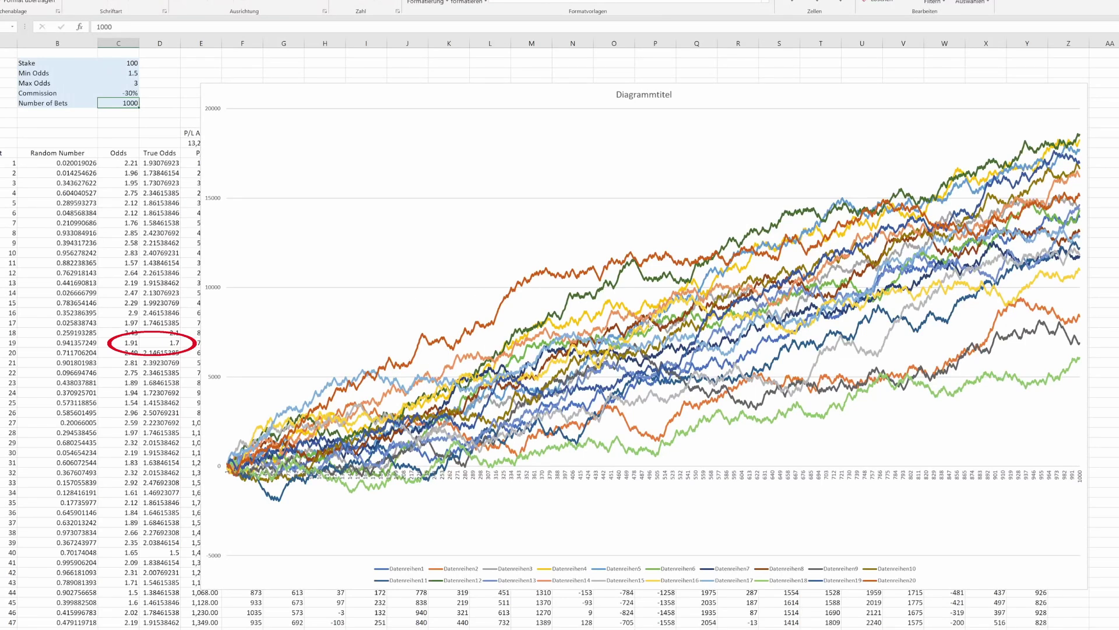
Step: Recalculate with the chart selected to see every run climb into profit
key(F9)
click(615, 290)
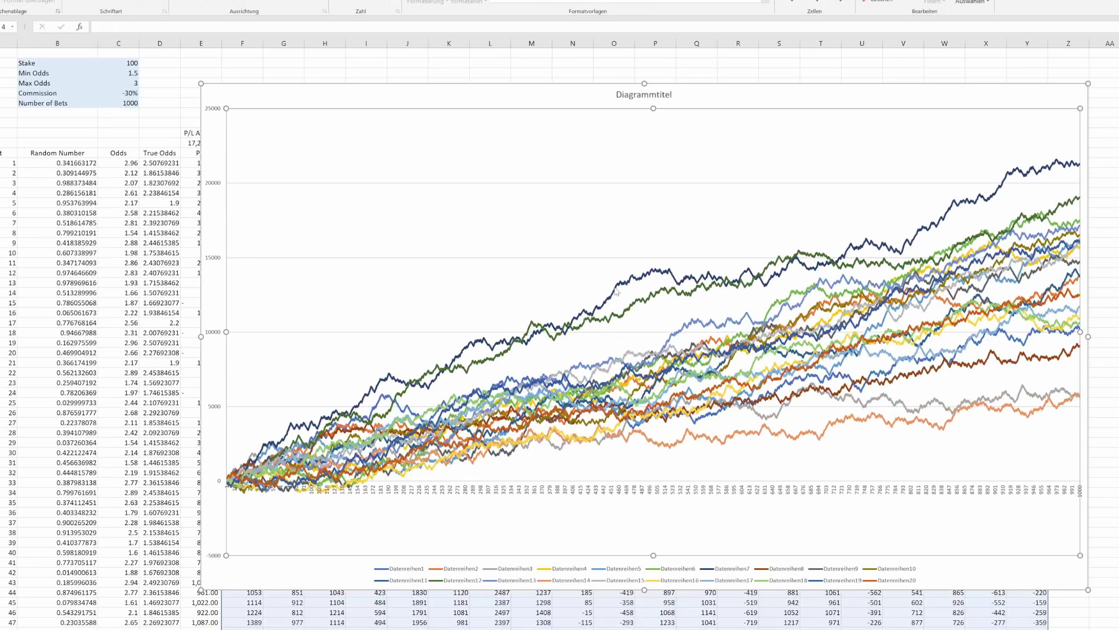
key(F9)
key(F9)
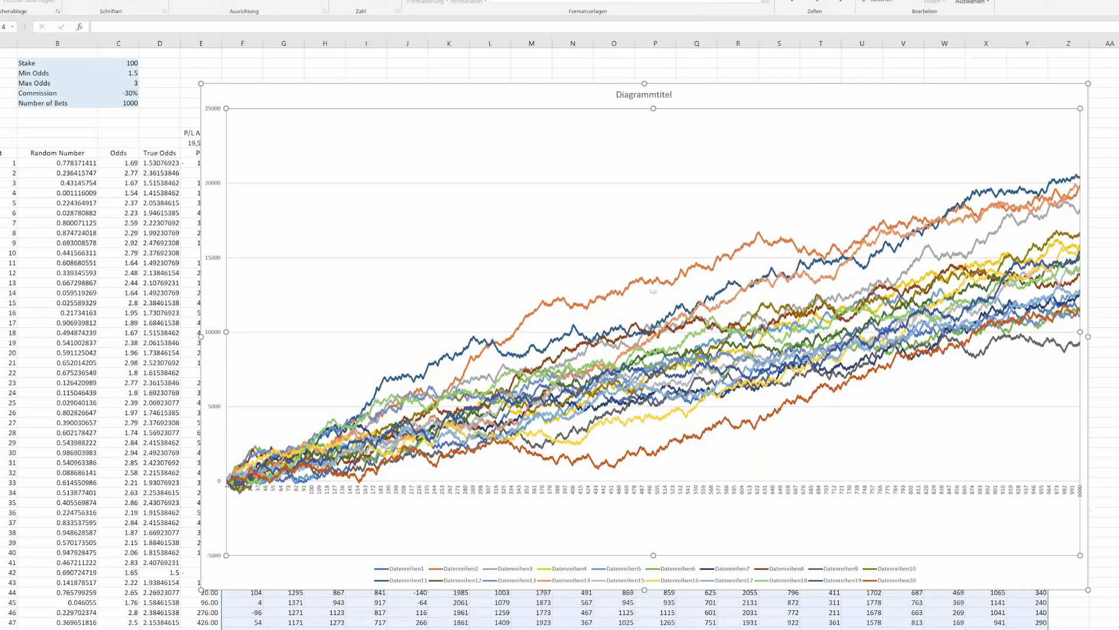
Step: Set the Commission back to 2%
click(123, 94)
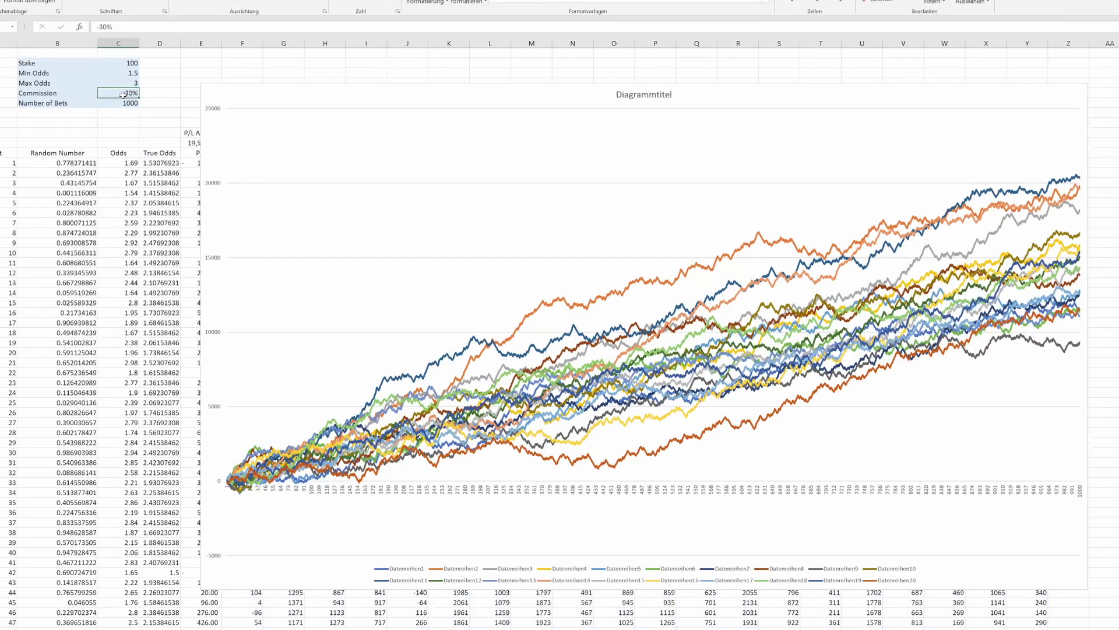
text(2)
key(Return)
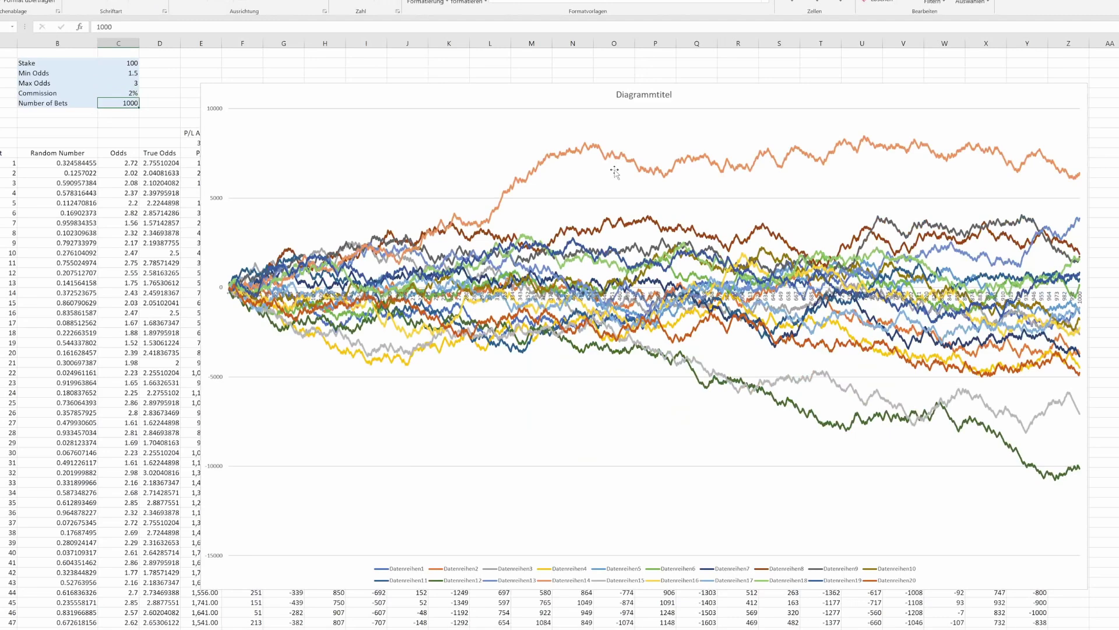
Step: Recalculate three times, leaving the run lines scattered around zero
key(F9)
key(F9)
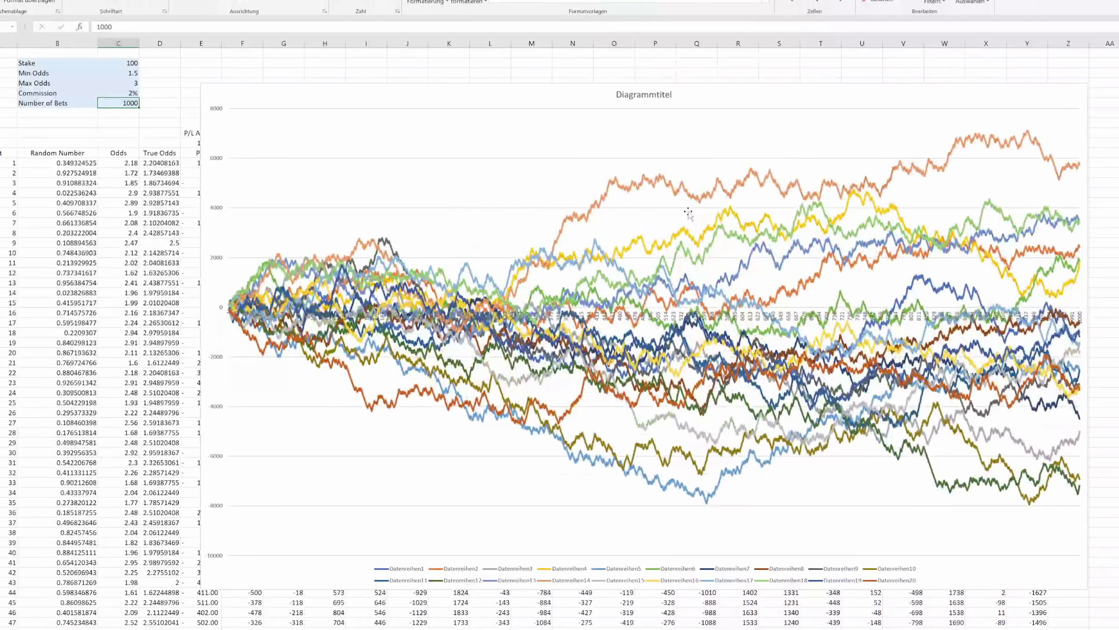
key(F9)
key(F9)
key(F9)
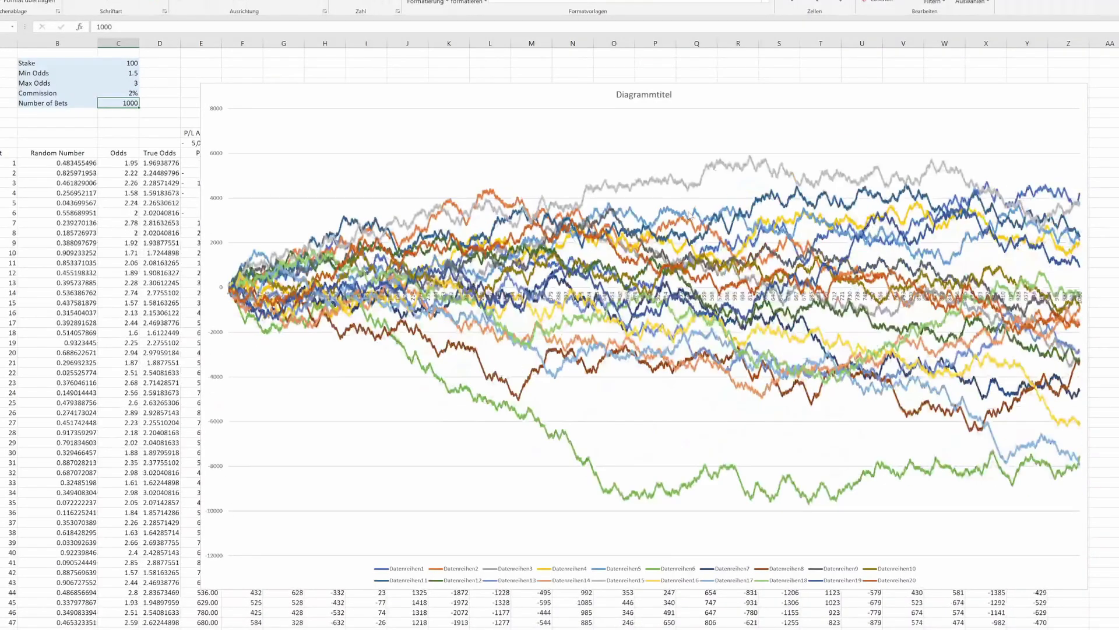
key(F9)
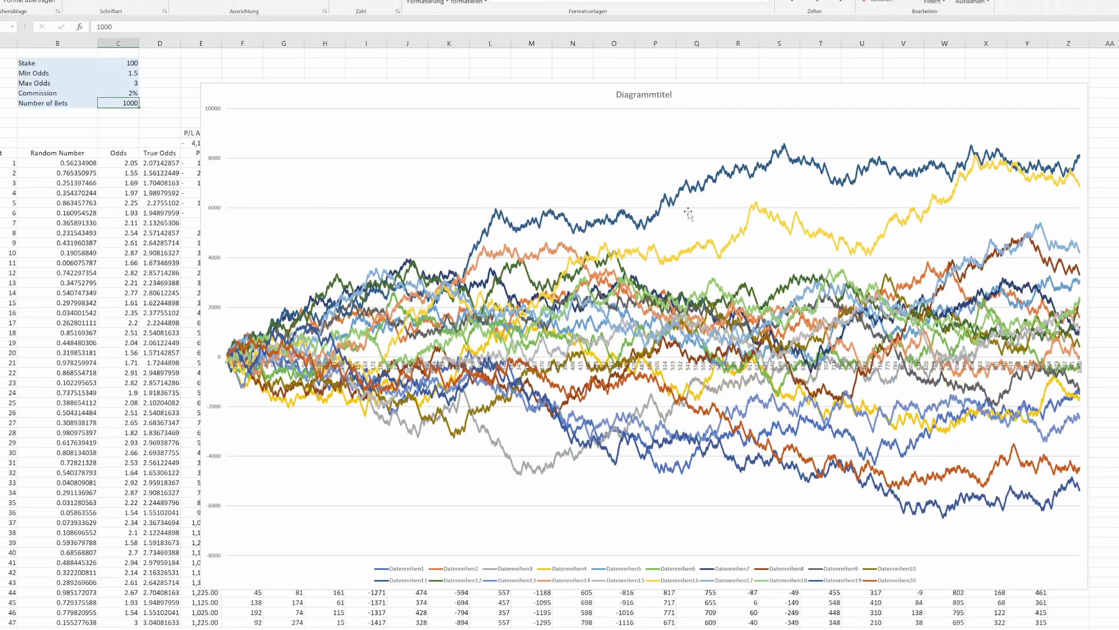